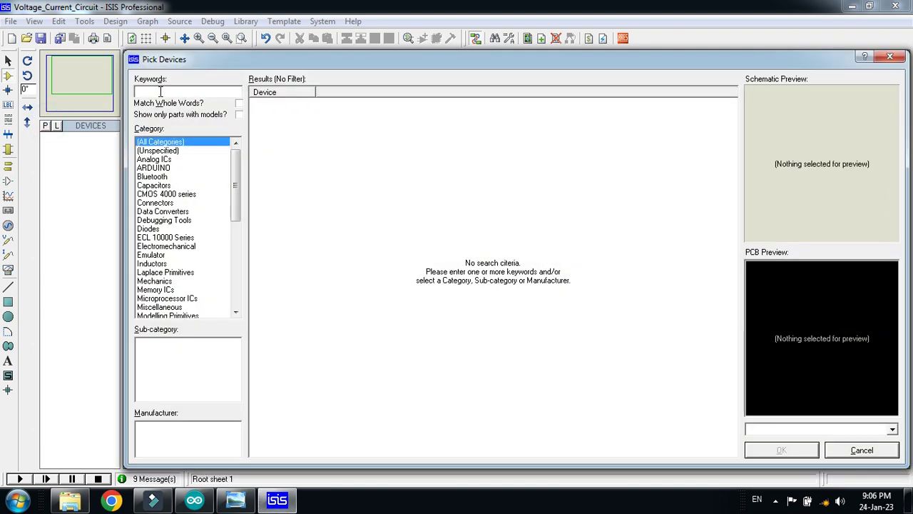
# - Add the SIMULINO UNO board from the ARDUINO category to the project's device list
pyautogui.click(164, 169)
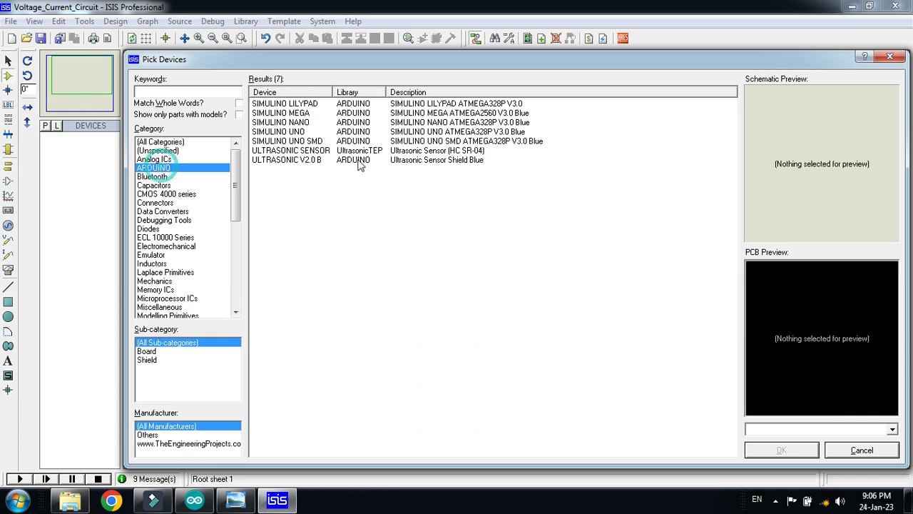
pyautogui.click(329, 135)
pyautogui.doubleClick(329, 136)
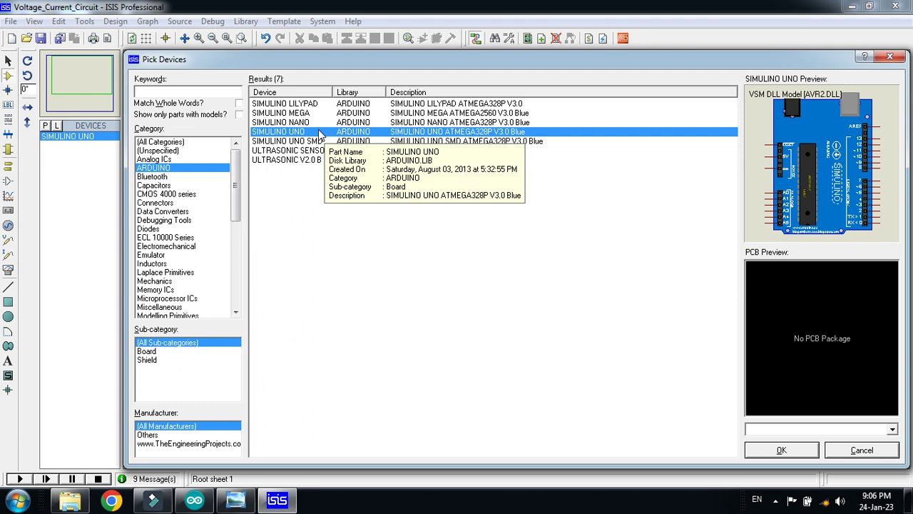
# - Search the parts for acs712, look through the 20A and 30A variants, and add the ACS712ELCTR-05B-T current sensor to the device list
pyautogui.click(149, 92)
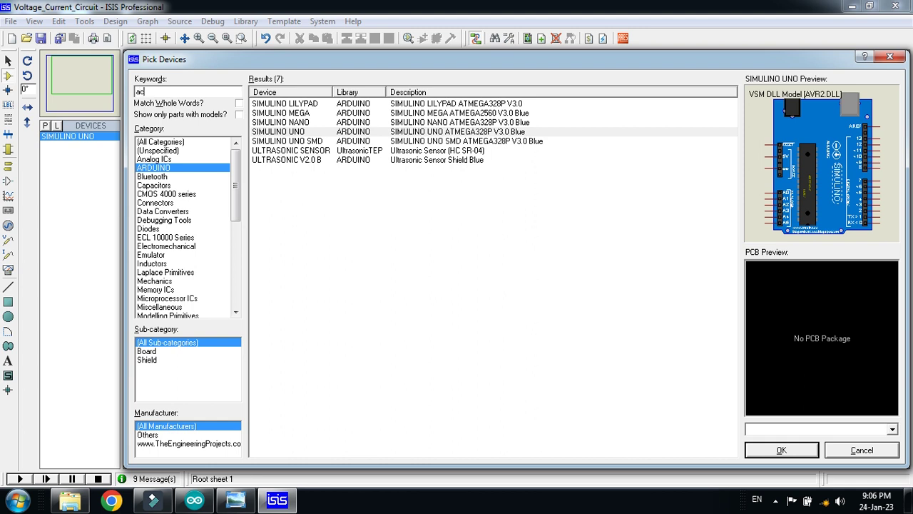
pyautogui.write('acs712')
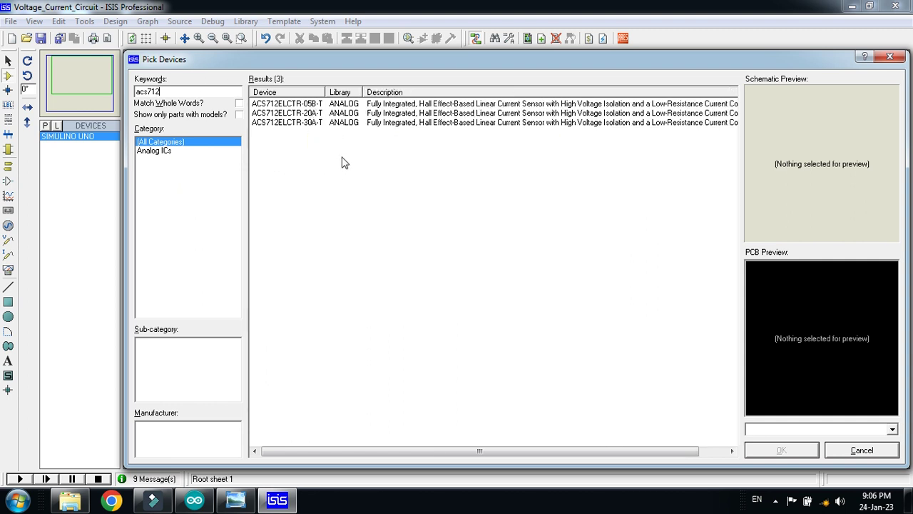
pyautogui.click(314, 105)
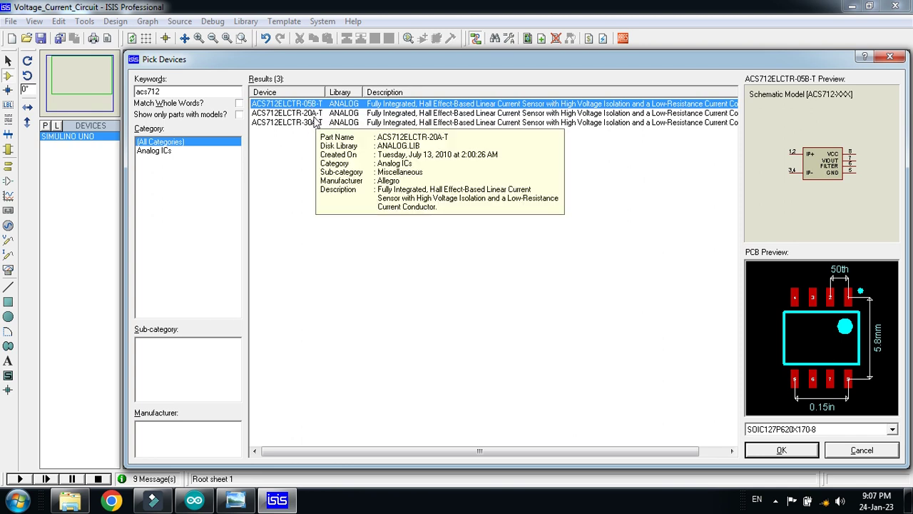
pyautogui.click(337, 114)
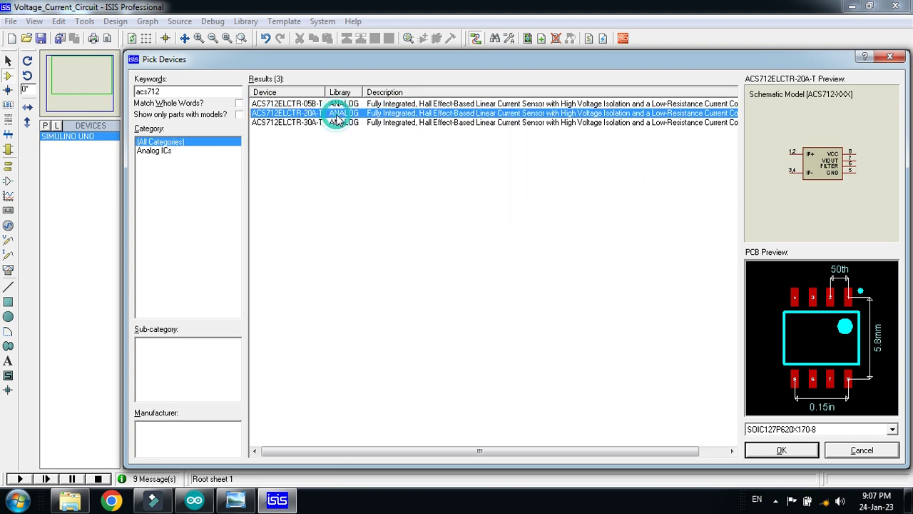
pyautogui.click(332, 124)
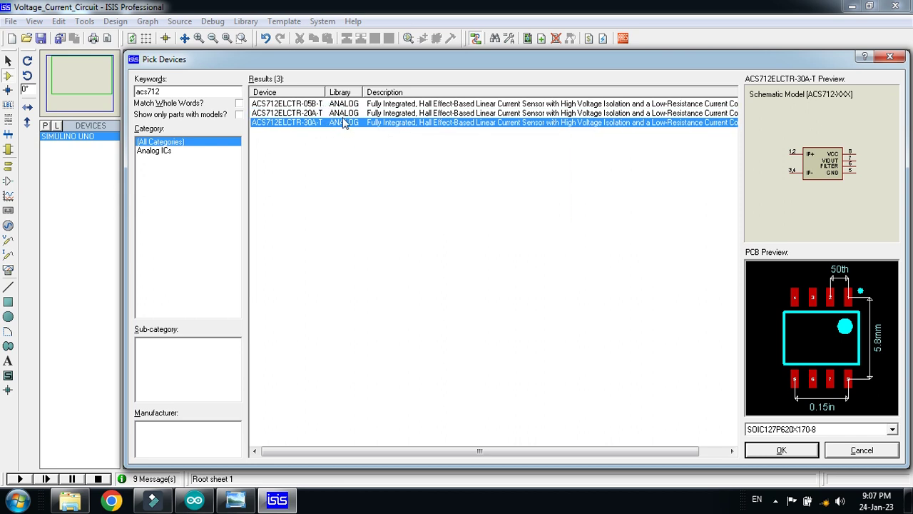
pyautogui.click(331, 104)
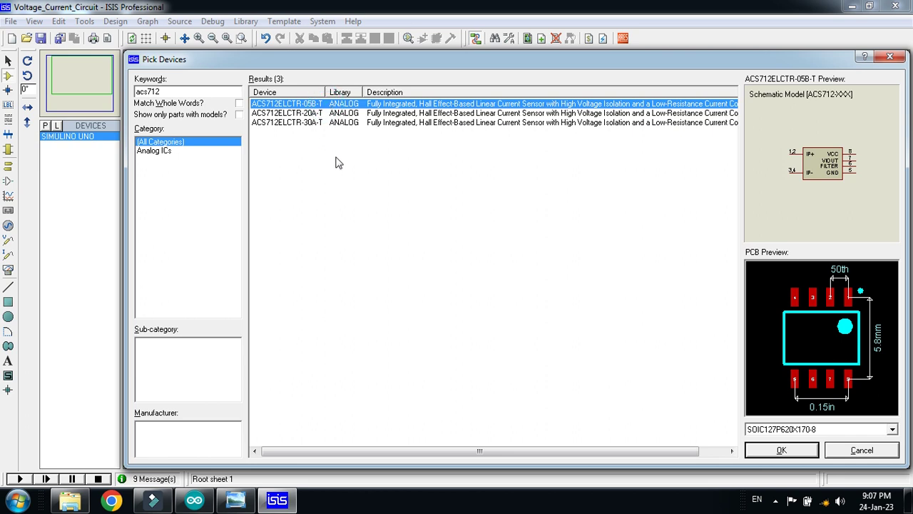
pyautogui.doubleClick(333, 108)
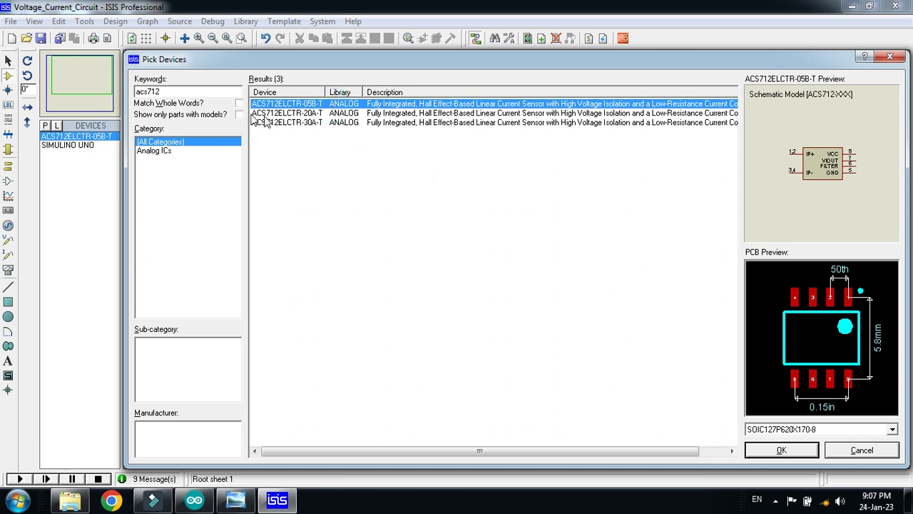
# - Search the parts for res and add the generic resistor RES to the device list
pyautogui.moveTo(207, 93); pyautogui.dragTo(138, 97)
pyautogui.write('res')
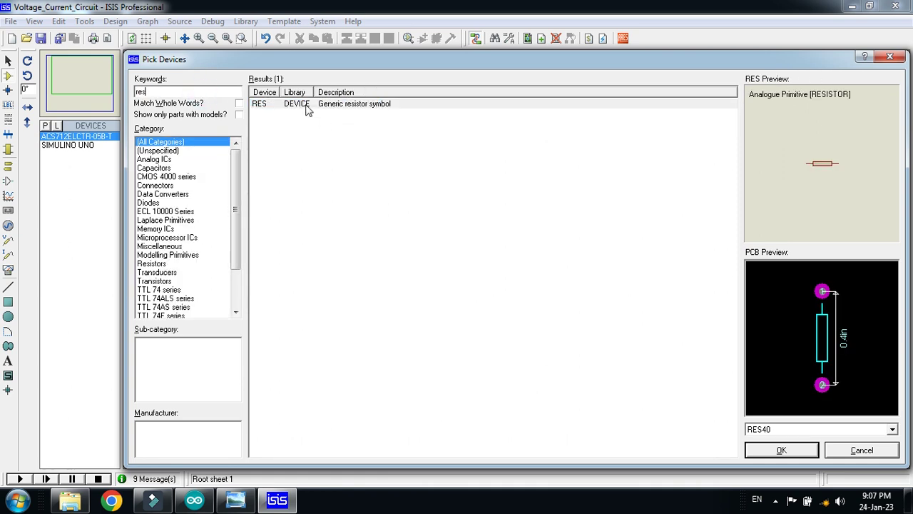
pyautogui.click(294, 106)
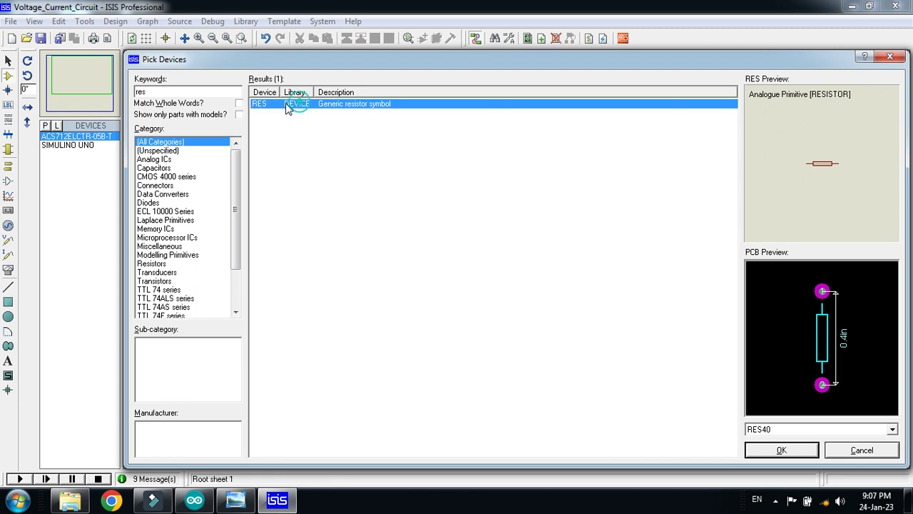
pyautogui.doubleClick(287, 105)
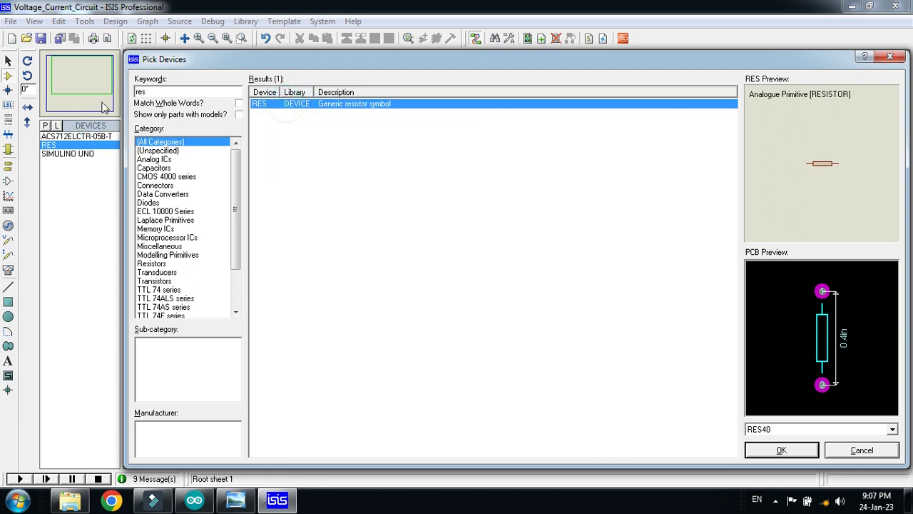
# - Search the parts for lcd and add the LM016L 16x2 alphanumeric LCD to the device list
pyautogui.doubleClick(164, 92)
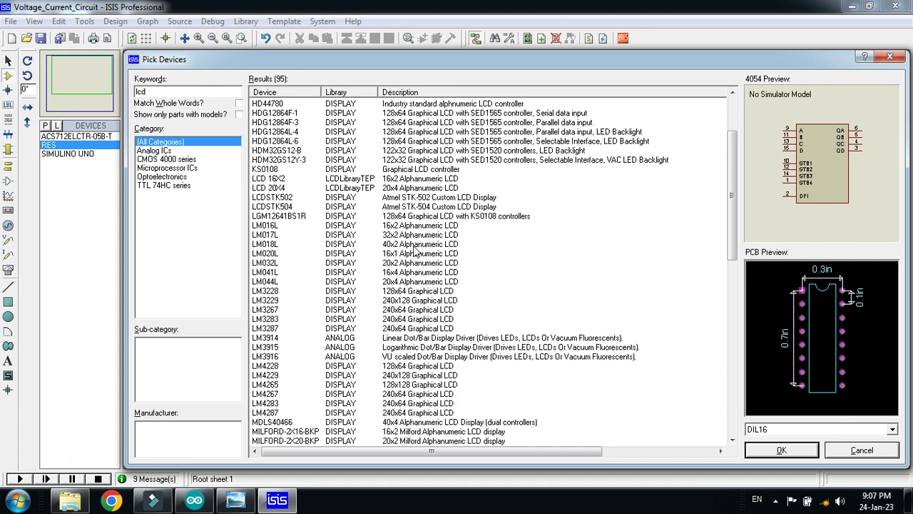
pyautogui.click(402, 227)
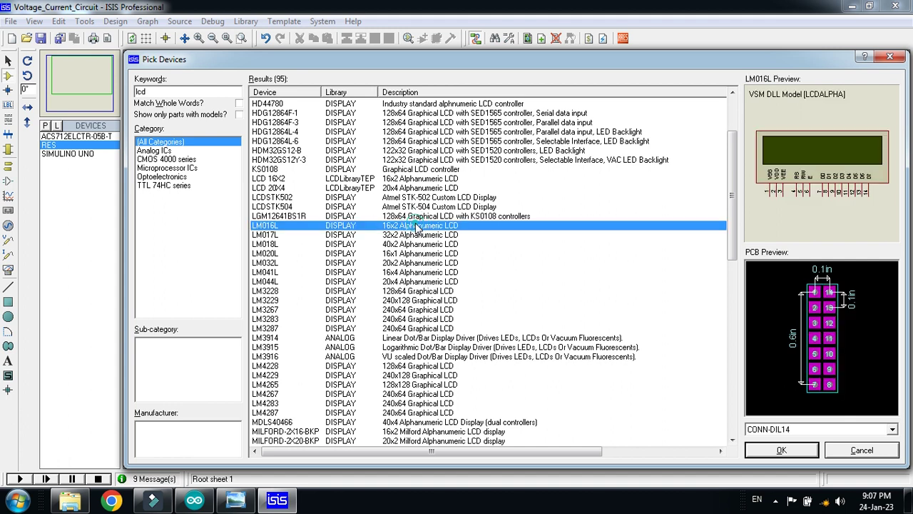
pyautogui.doubleClick(467, 227)
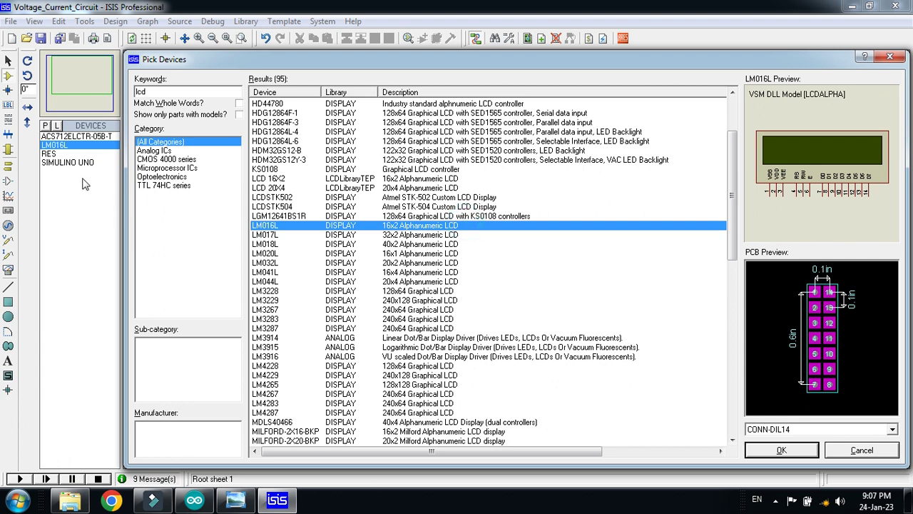
# - Search the parts for cell and add the single-cell battery CELL to the device list
pyautogui.doubleClick(141, 92)
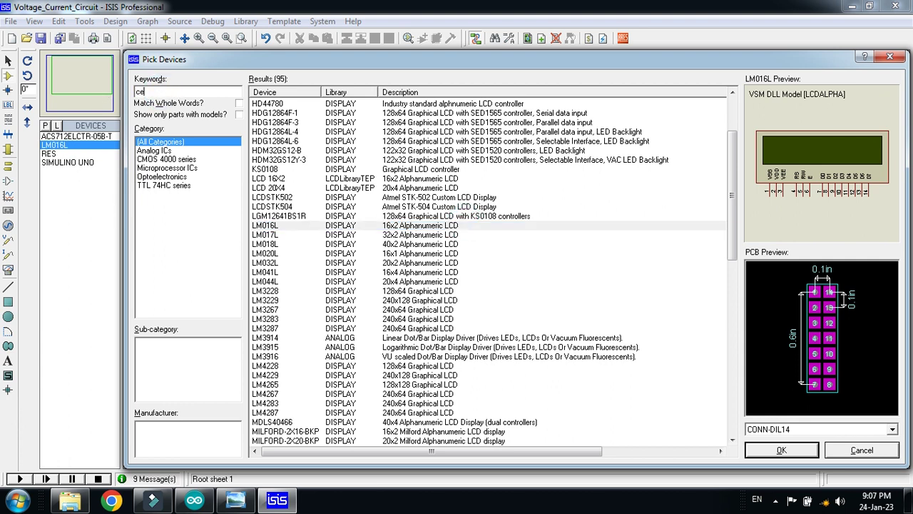
pyautogui.scroll(-1, 303, 339)
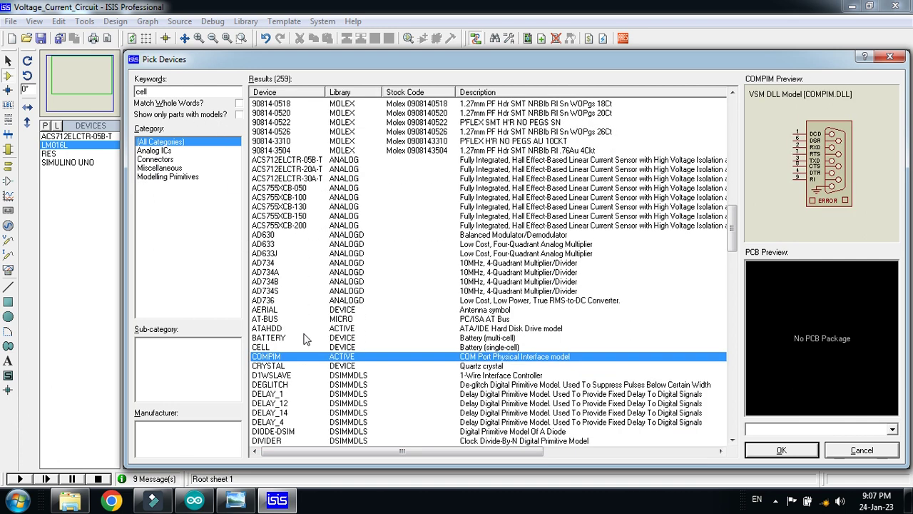
pyautogui.click(290, 348)
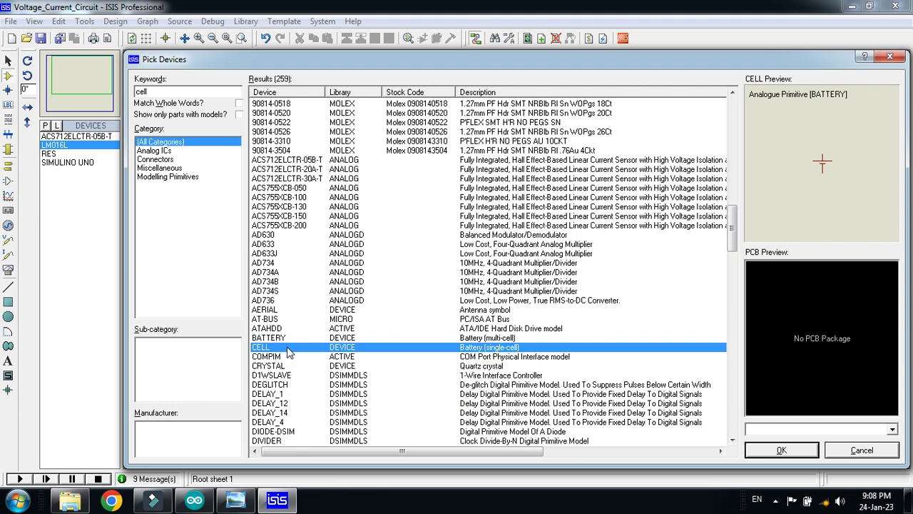
pyautogui.doubleClick(289, 349)
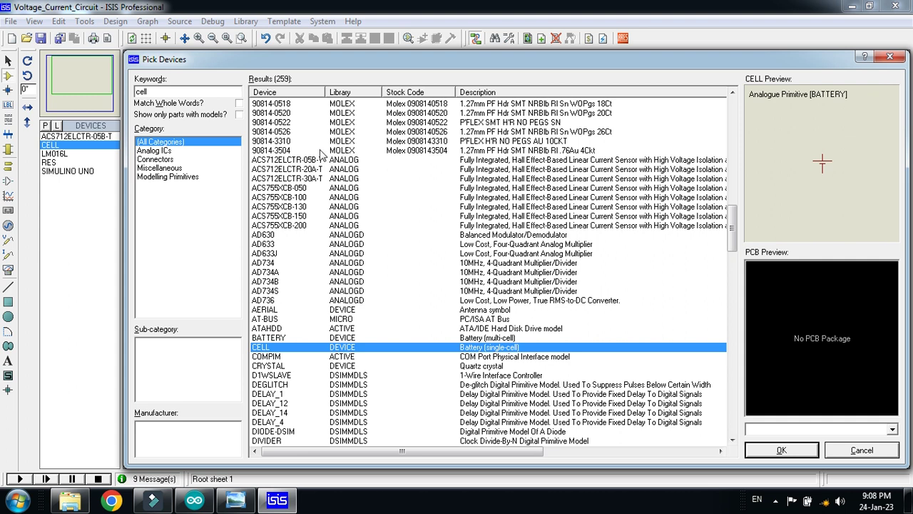
# - Search the parts for mosfet and irf520, add the IRPOWER library's IRF520 to the device list, and finish picking devices
pyautogui.moveTo(182, 92); pyautogui.dragTo(117, 100)
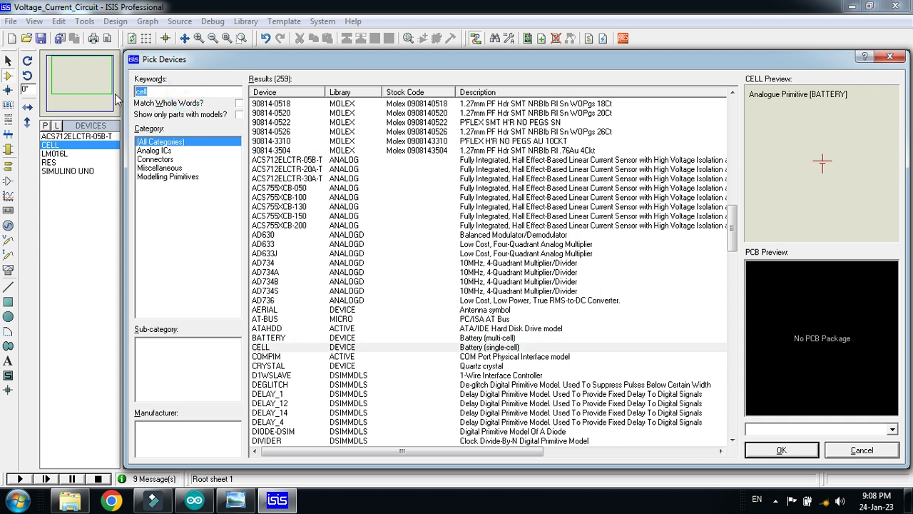
pyautogui.write('mosfet')
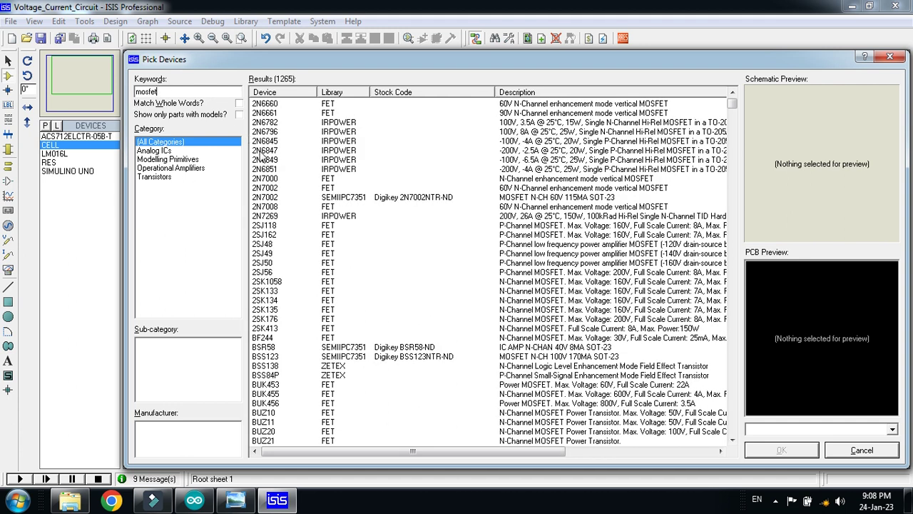
pyautogui.moveTo(203, 93); pyautogui.dragTo(129, 99)
pyautogui.write('irf')
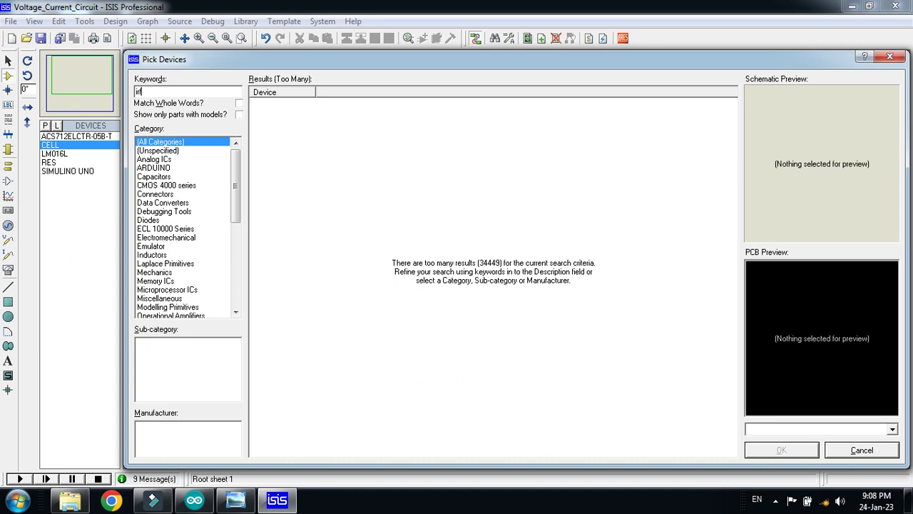
pyautogui.write('520')
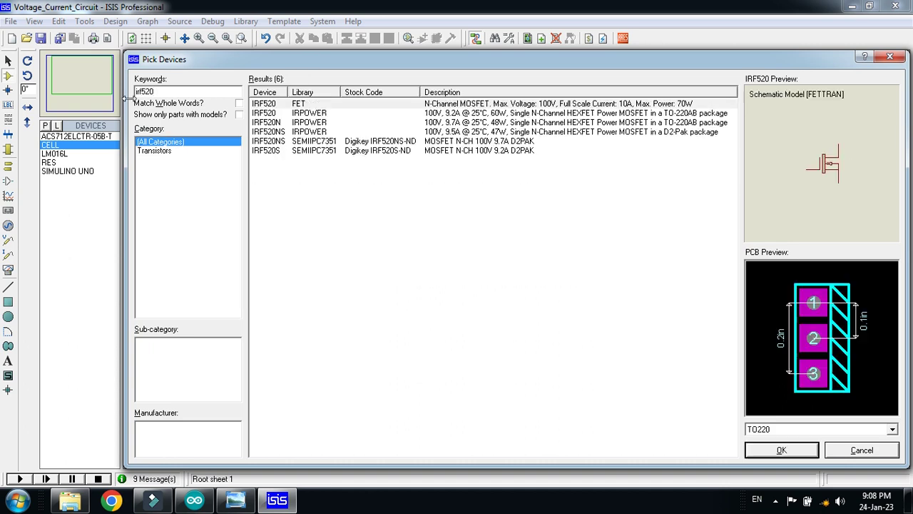
pyautogui.click(332, 114)
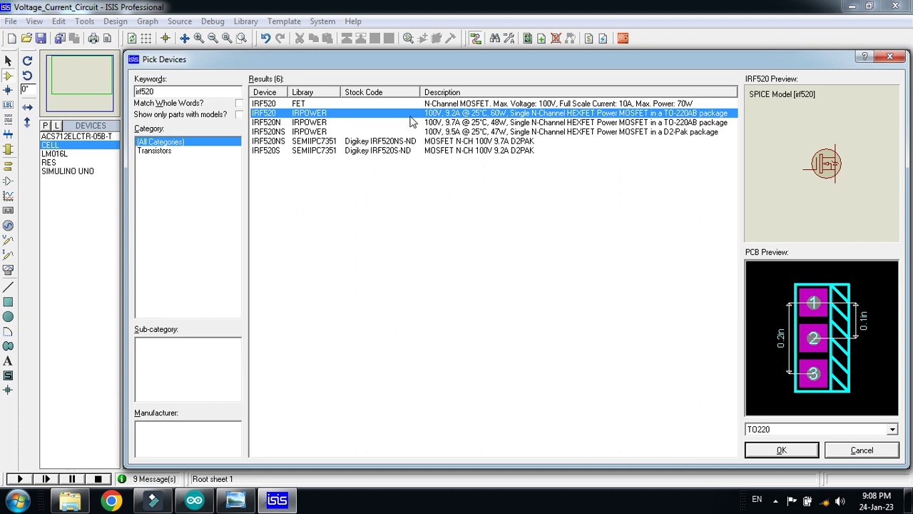
pyautogui.doubleClick(333, 114)
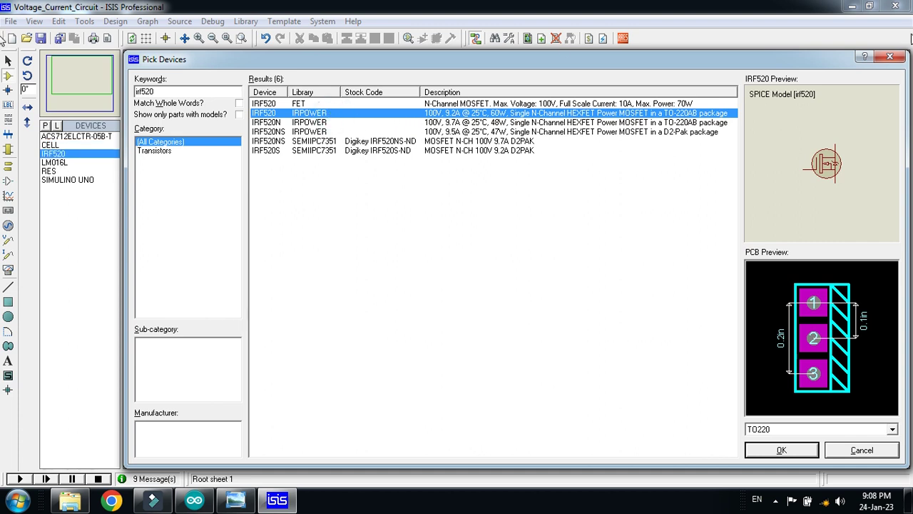
pyautogui.click(890, 56)
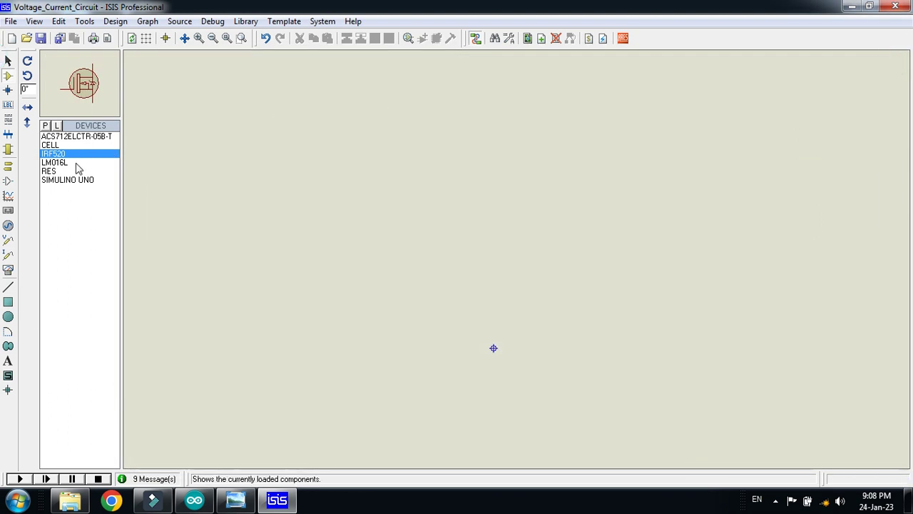
# - Place the SIMULINO UNO near the middle of the schematic and the LM016L LCD to its upper right
pyautogui.click(68, 179)
pyautogui.click(457, 236)
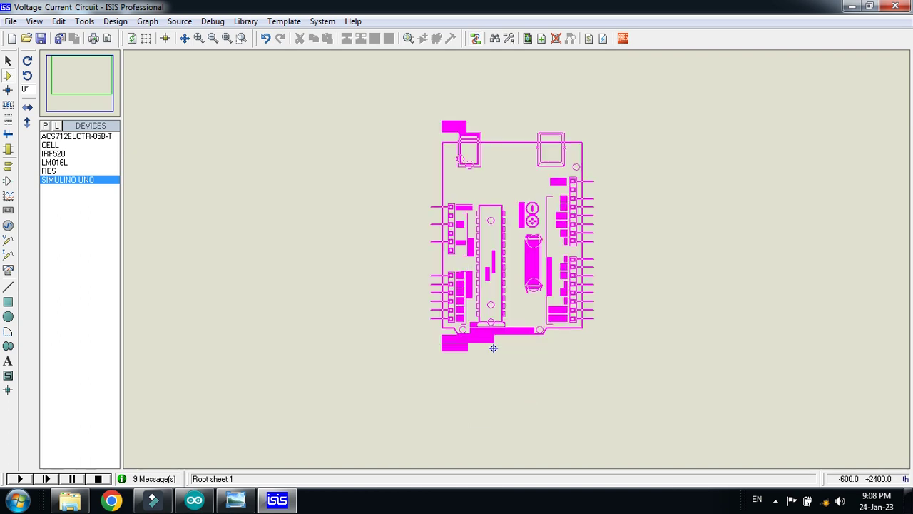
pyautogui.click(493, 347)
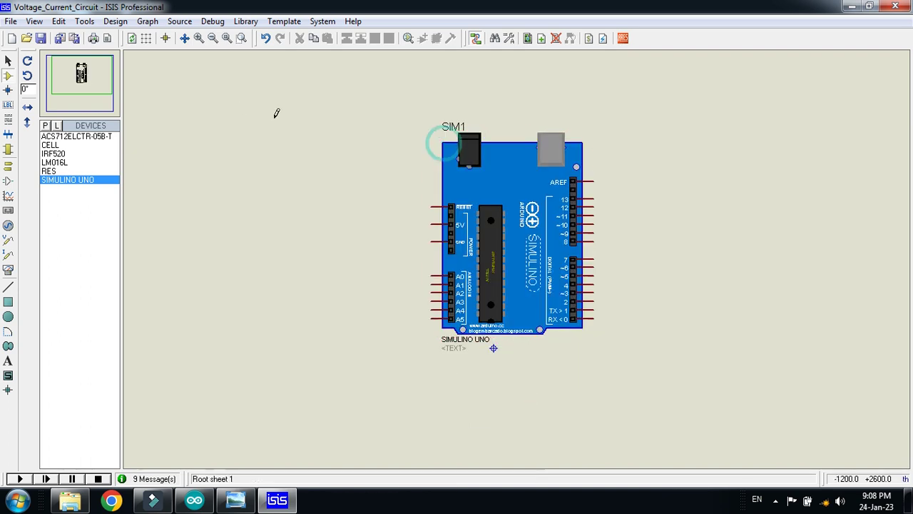
pyautogui.click(56, 163)
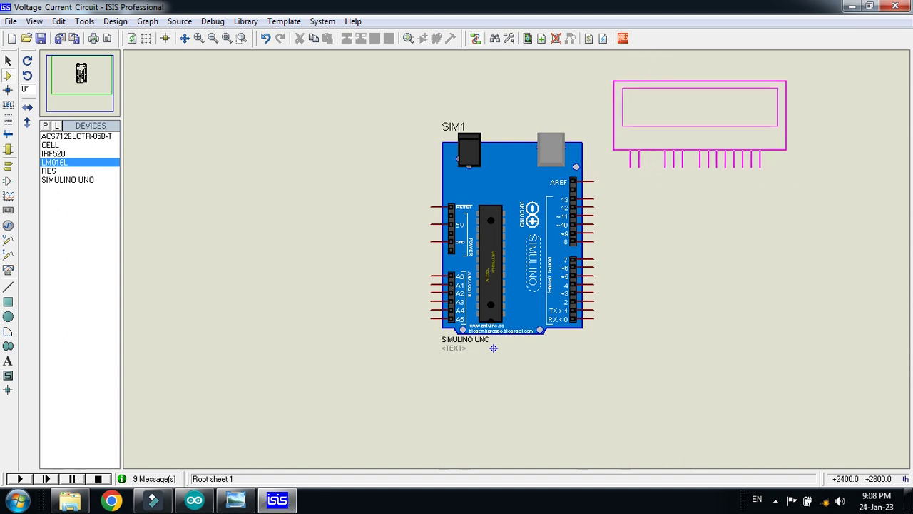
pyautogui.click(692, 114)
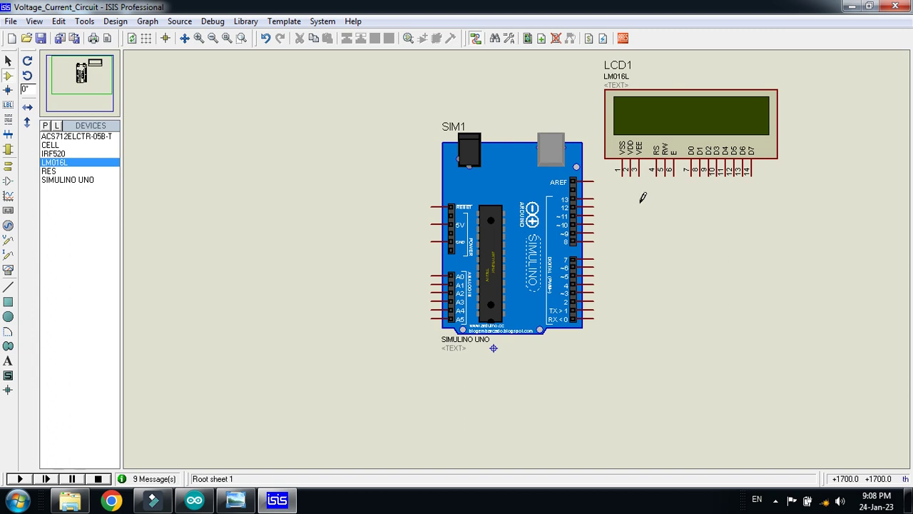
# - Wire the LCD's RS pin to Arduino pin 13 and its E pin to Arduino pin 12
pyautogui.click(655, 181)
pyautogui.click(593, 199)
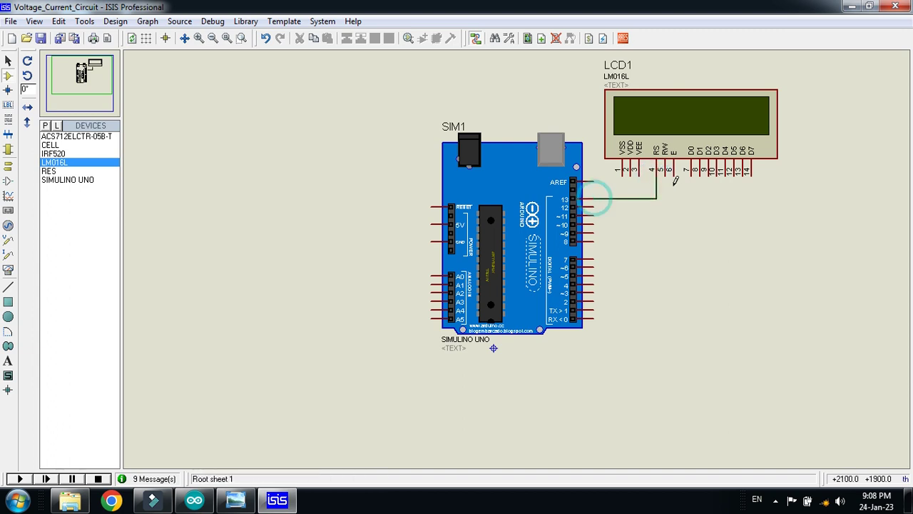
pyautogui.click(674, 174)
pyautogui.click(594, 208)
# - Wire the LCD's D4, D5, D6 and D7 pins to Arduino pins 11, 10, 9 and 8 respectively
pyautogui.press('F6')
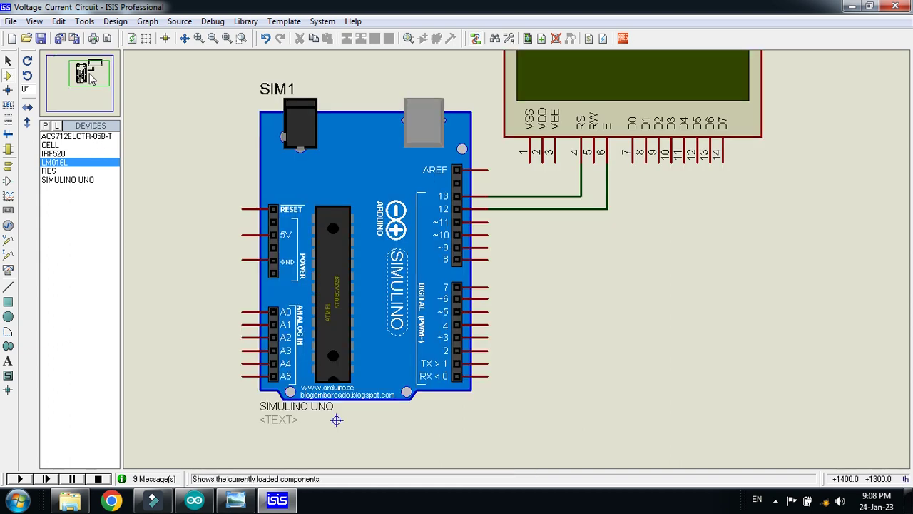
pyautogui.click(84, 72)
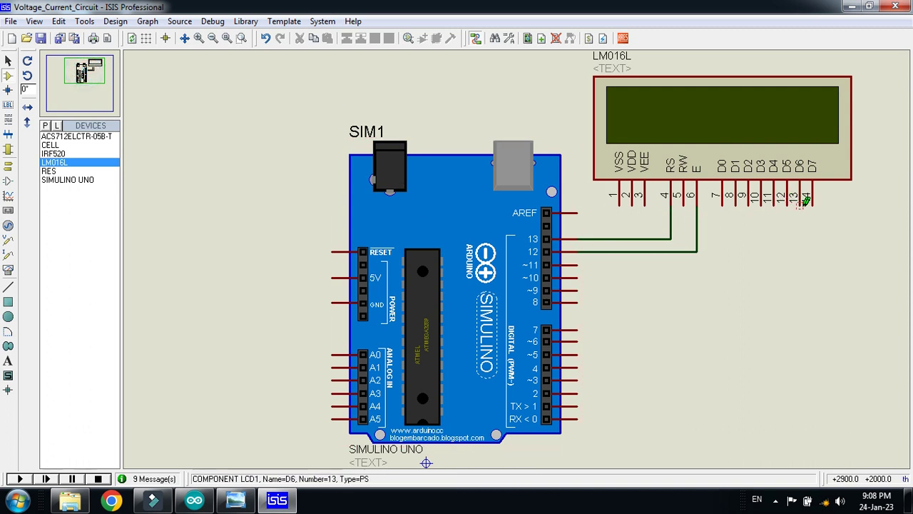
pyautogui.click(774, 203)
pyautogui.click(575, 265)
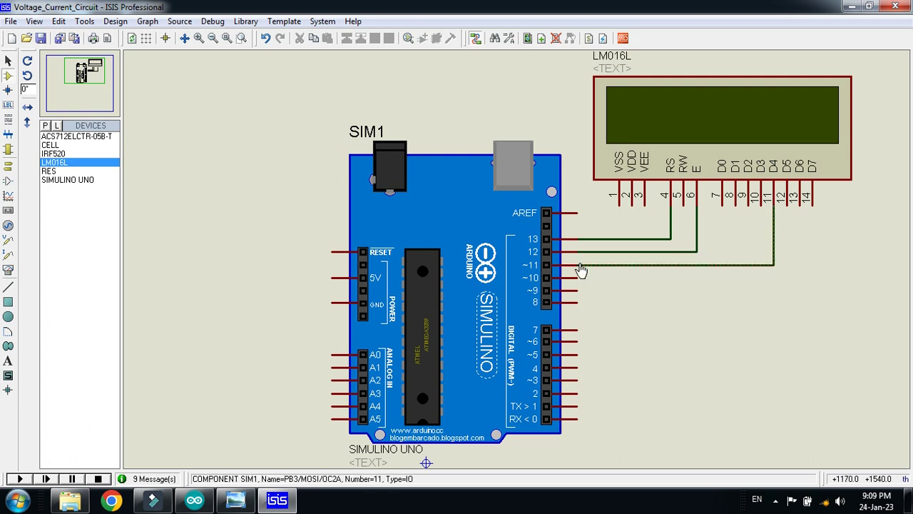
pyautogui.click(787, 206)
pyautogui.click(576, 277)
pyautogui.click(800, 204)
pyautogui.click(575, 291)
pyautogui.click(813, 205)
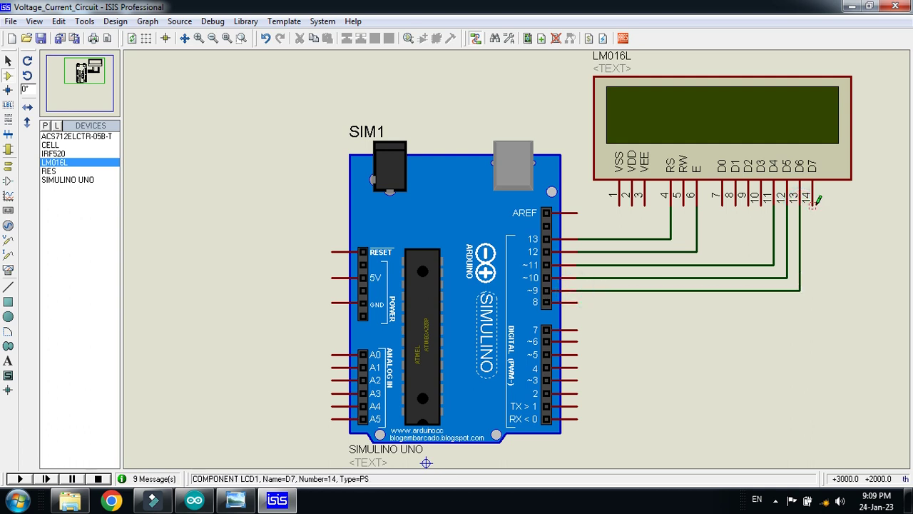
pyautogui.click(576, 303)
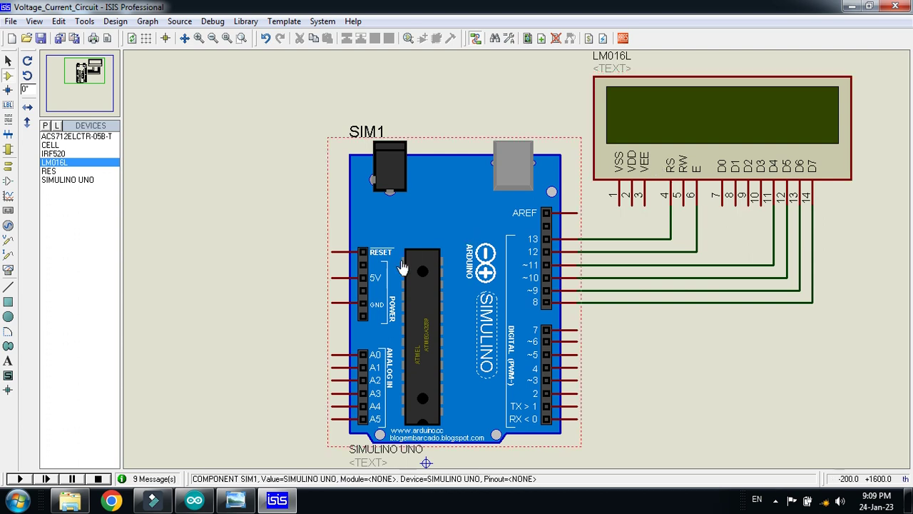
# - Place a POWER terminal beside the LCD's VSS pin and wire it to the LCD's VDD pin
pyautogui.click(7, 165)
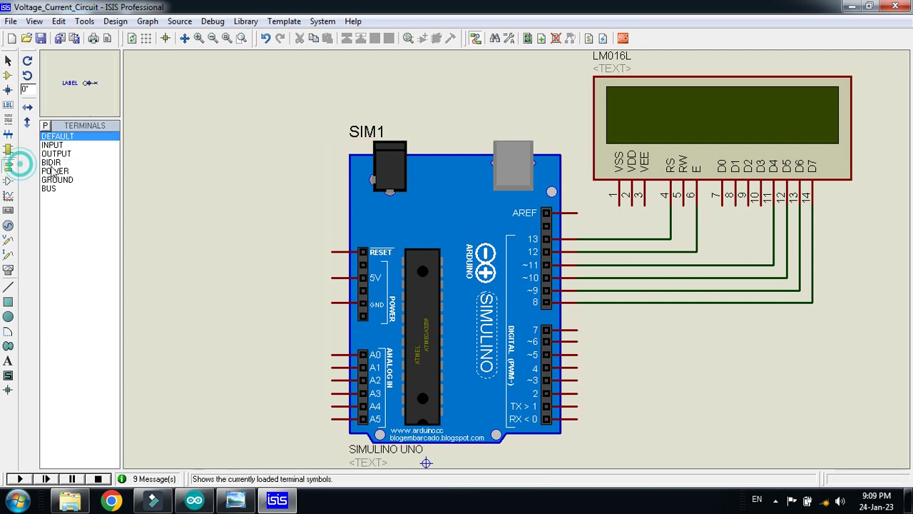
pyautogui.click(55, 171)
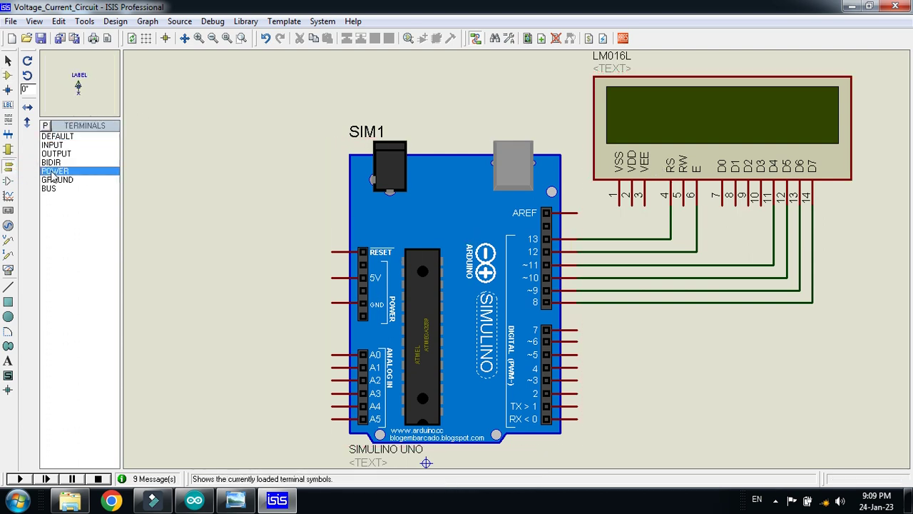
pyautogui.click(581, 180)
pyautogui.click(580, 189)
pyautogui.click(632, 205)
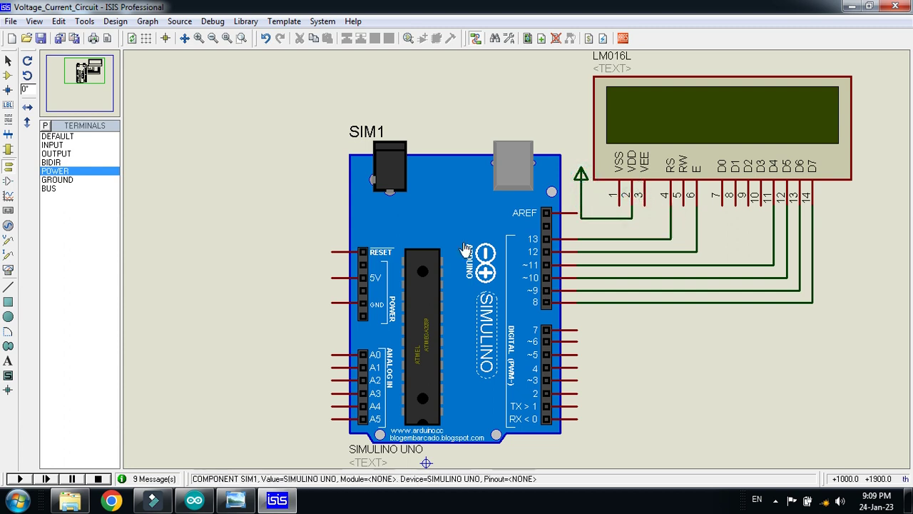
pyautogui.click(323, 257)
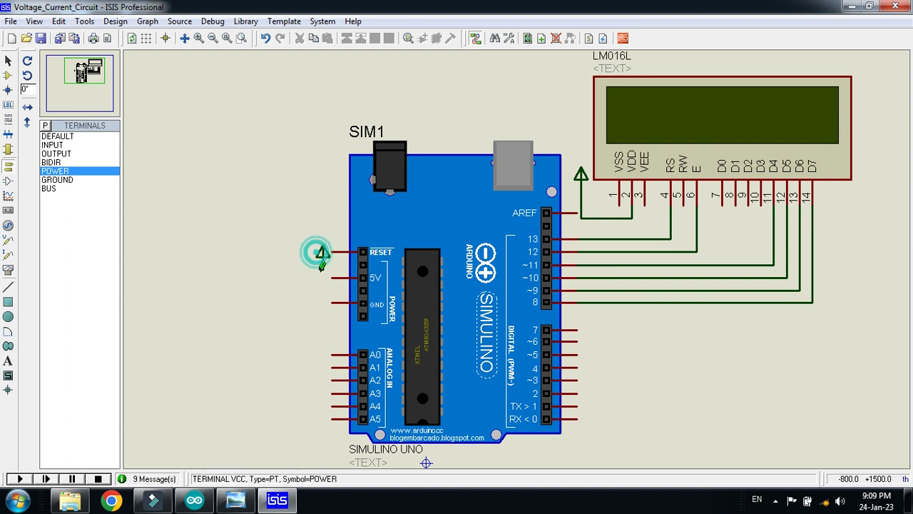
pyautogui.click(323, 265)
pyautogui.click(332, 276)
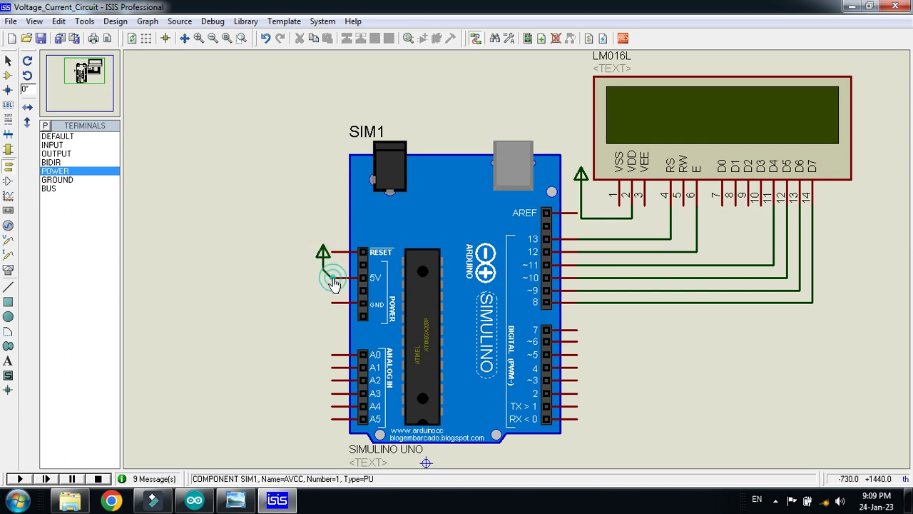
pyautogui.rightClick(351, 261)
pyautogui.press('Escape')
pyautogui.rightClick(325, 261)
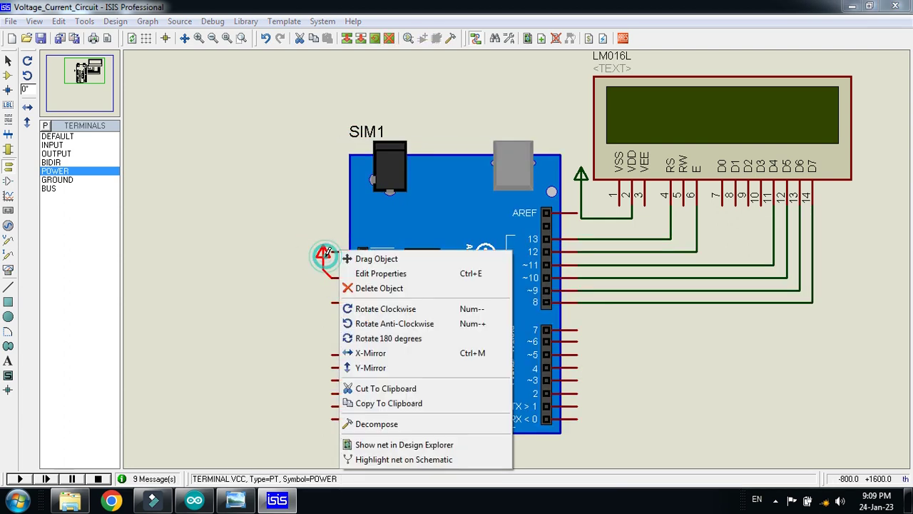
pyautogui.click(367, 287)
# - Place a POWER terminal above and outside the Arduino's 5V pin and wire it to that pin
pyautogui.click(309, 247)
pyautogui.click(309, 258)
pyautogui.click(333, 277)
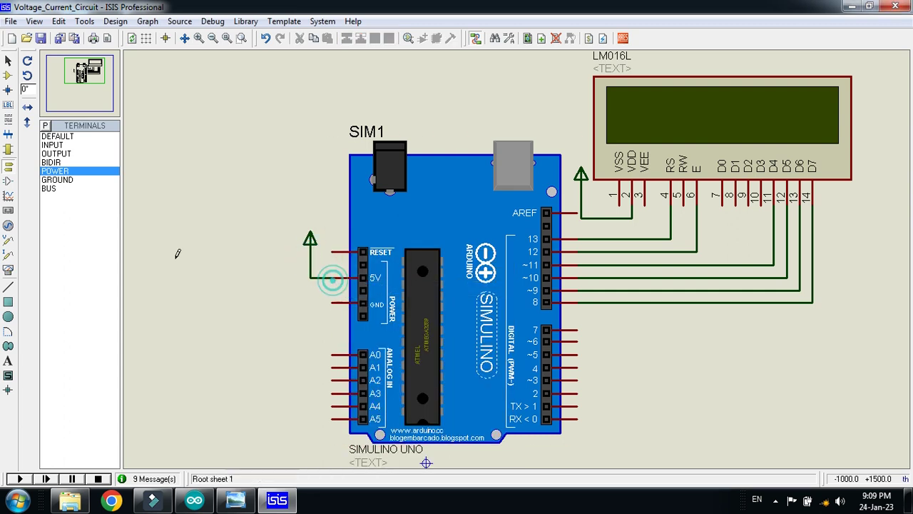
# - Place a GROUND terminal below and outside the Arduino's GND pin and wire it to that pin
pyautogui.click(56, 180)
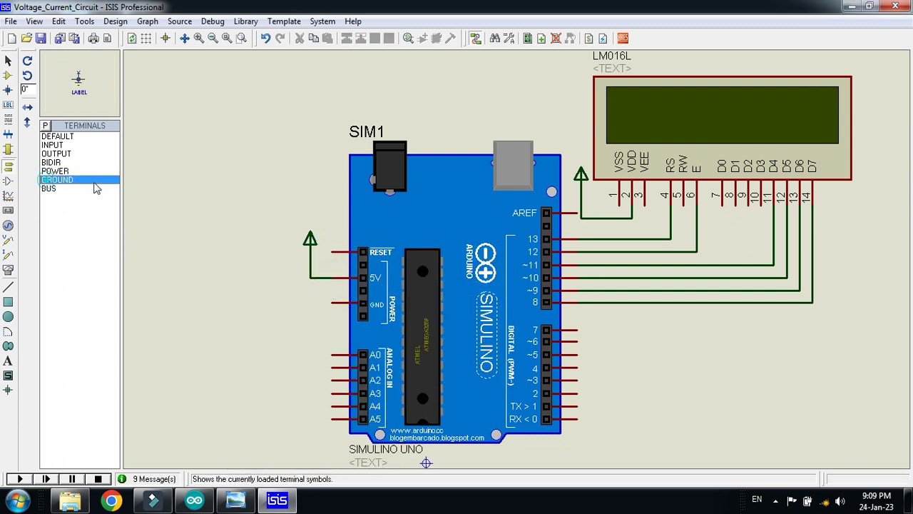
pyautogui.click(309, 319)
pyautogui.click(309, 319)
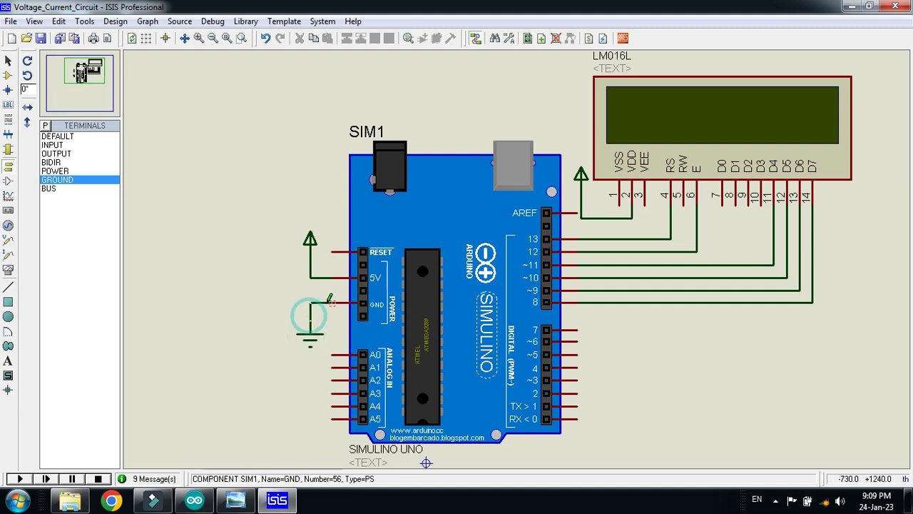
pyautogui.click(332, 302)
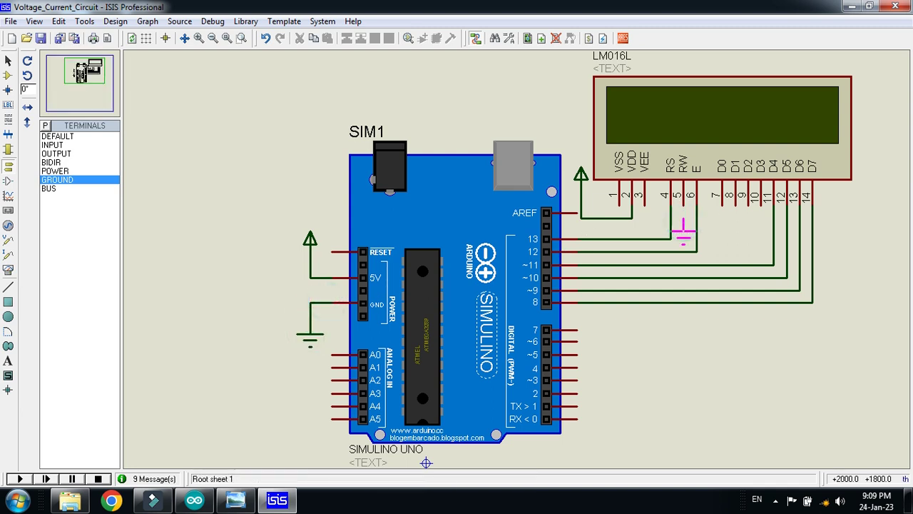
# - Place a GROUND terminal below the LCD's RW pin and move it up to connect directly to that pin
pyautogui.rightClick(683, 241)
pyautogui.click(696, 236)
pyautogui.click(683, 223)
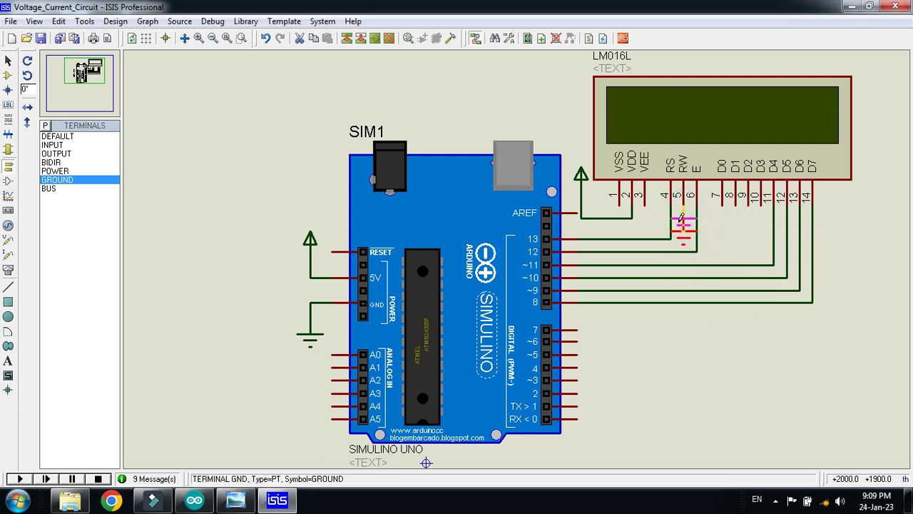
# - Move the LCD's power terminal closer to its VDD pin, and the Arduino's power and ground terminals closer to the board
pyautogui.click(581, 178)
pyautogui.click(606, 202)
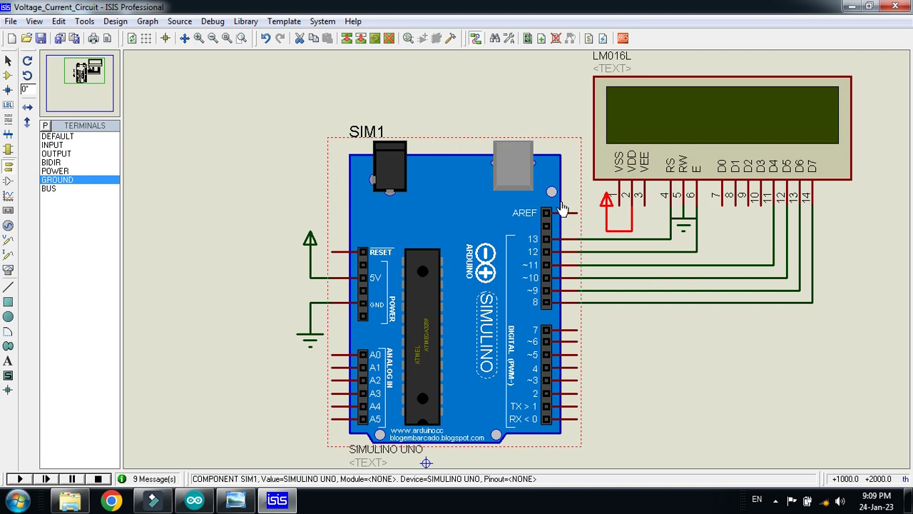
pyautogui.click(314, 242)
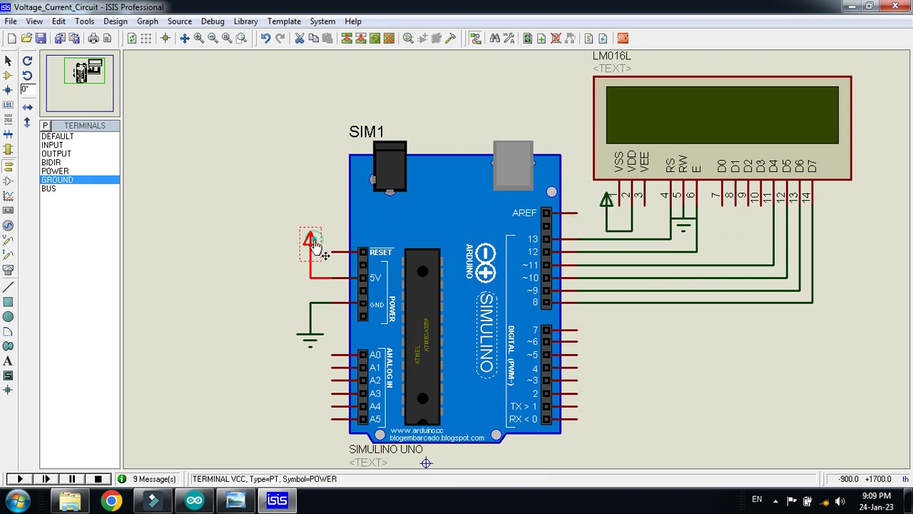
pyautogui.click(323, 254)
pyautogui.click(310, 330)
pyautogui.click(323, 314)
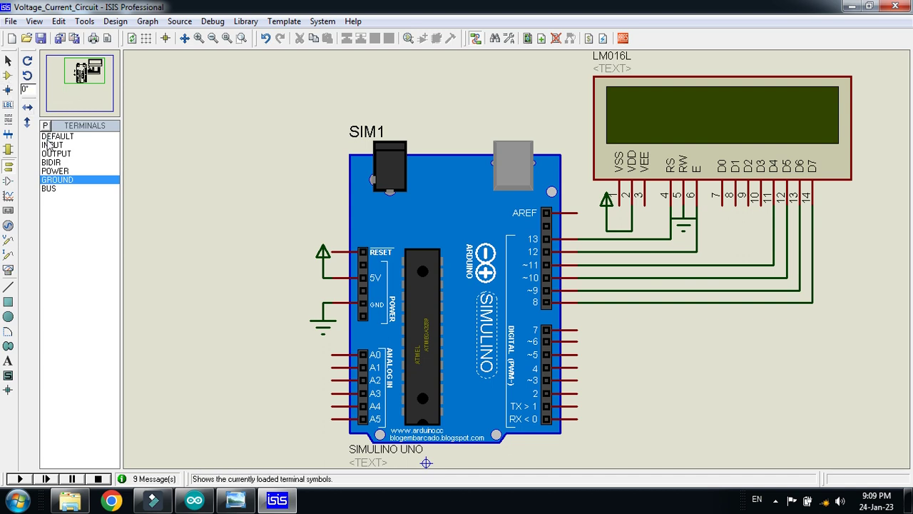
# - Place a CELL battery in the empty area well to the left of the Arduino
pyautogui.click(8, 77)
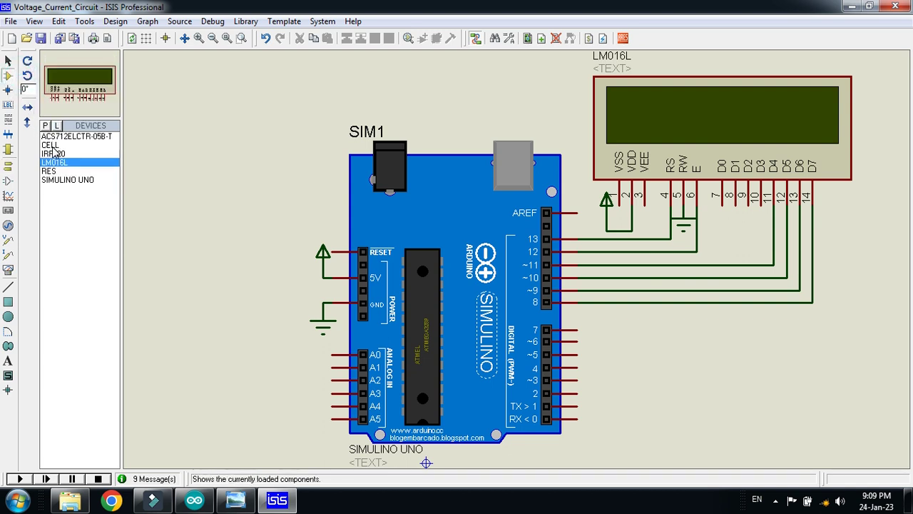
pyautogui.click(53, 145)
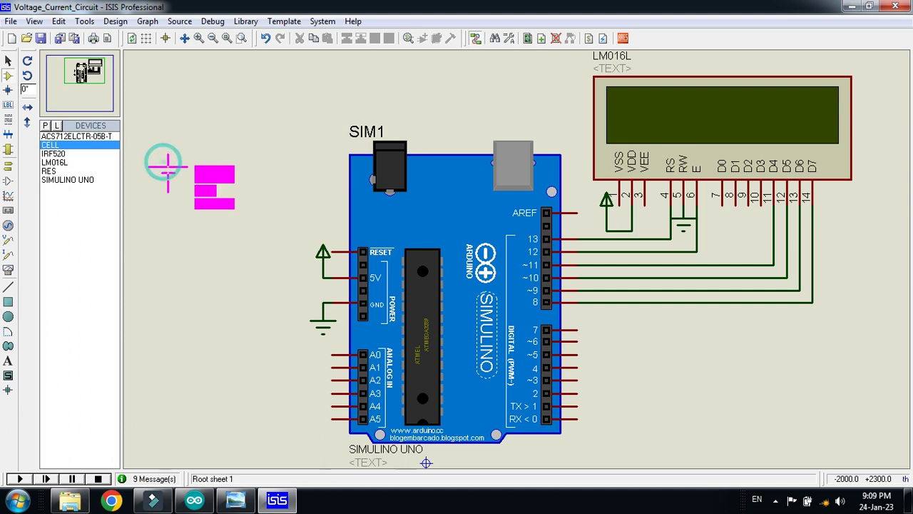
pyautogui.scroll(-1, 275, 200)
pyautogui.scroll(3, 518, 262)
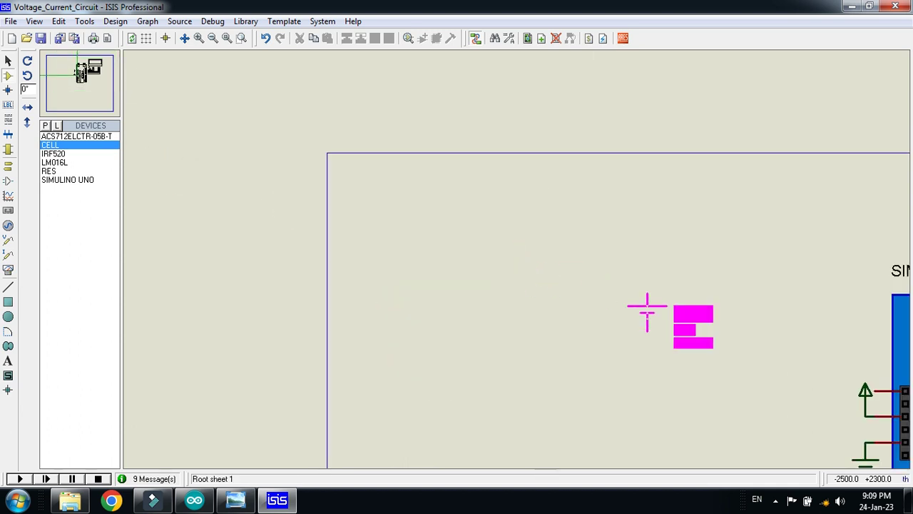
pyautogui.scroll(-1, 646, 303)
pyautogui.click(568, 355)
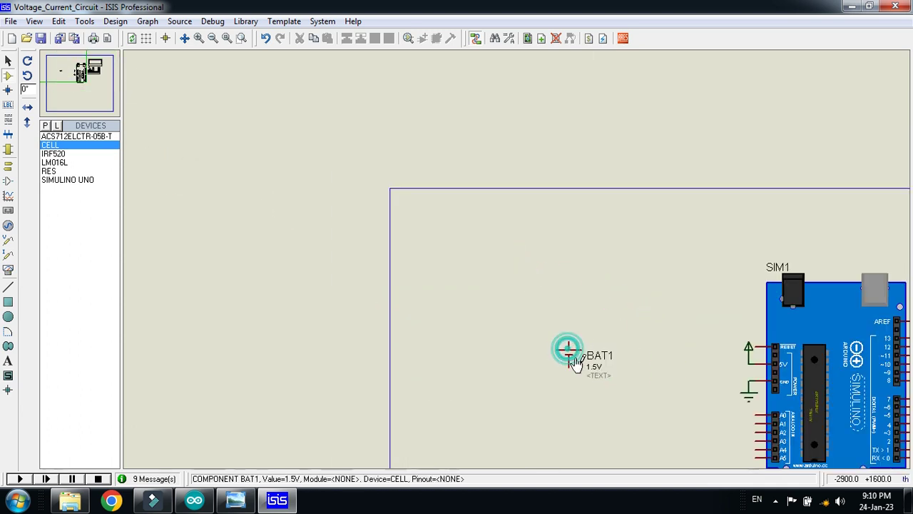
pyautogui.scroll(1, 568, 352)
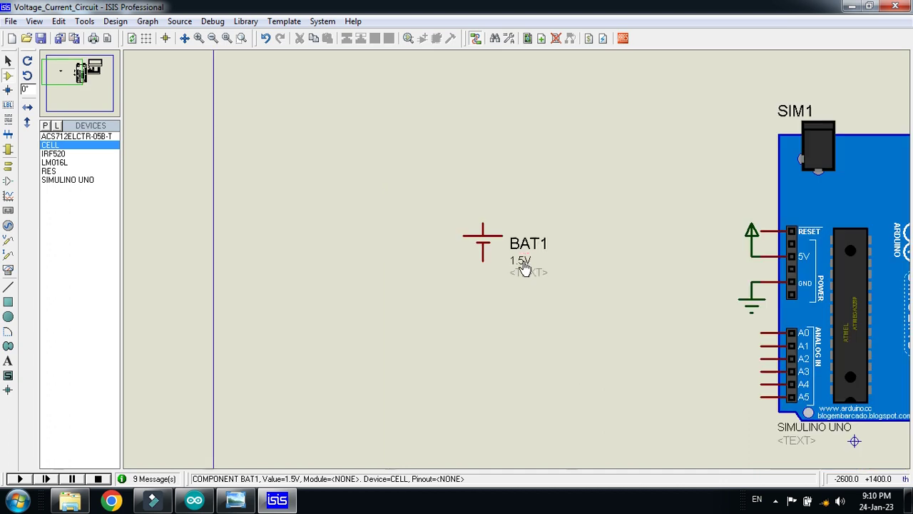
# - Place a RES resistor just above the cell and rotate it anti-clockwise to stand vertically
pyautogui.click(49, 171)
pyautogui.click(505, 184)
pyautogui.rightClick(504, 183)
pyautogui.click(537, 232)
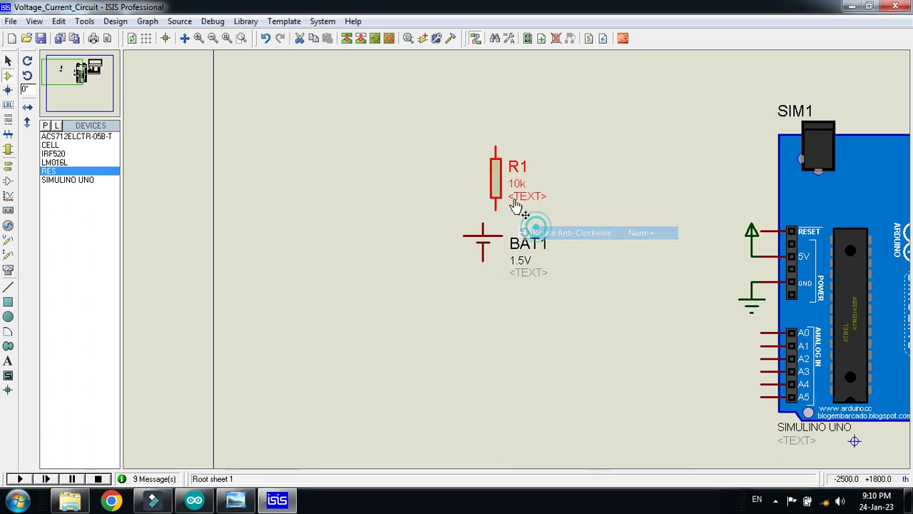
pyautogui.doubleClick(497, 184)
pyautogui.click(606, 126)
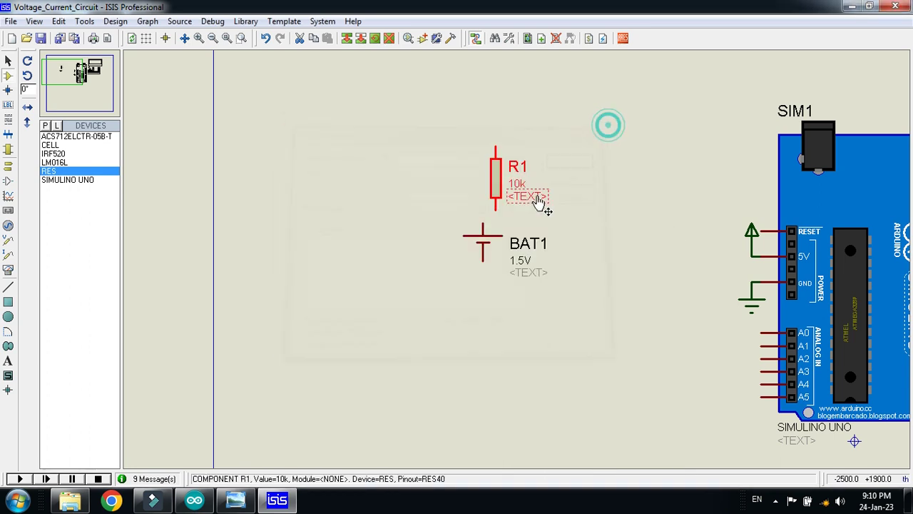
pyautogui.doubleClick(494, 184)
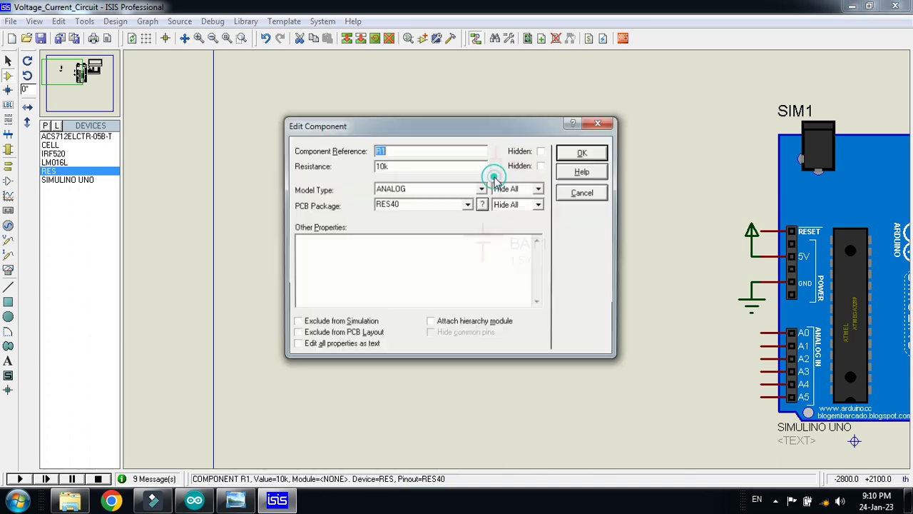
pyautogui.click(595, 124)
# - Align resistor R1 directly above cell BAT1 and wire its lower end to the cell's positive pin
pyautogui.moveTo(495, 182); pyautogui.dragTo(483, 182)
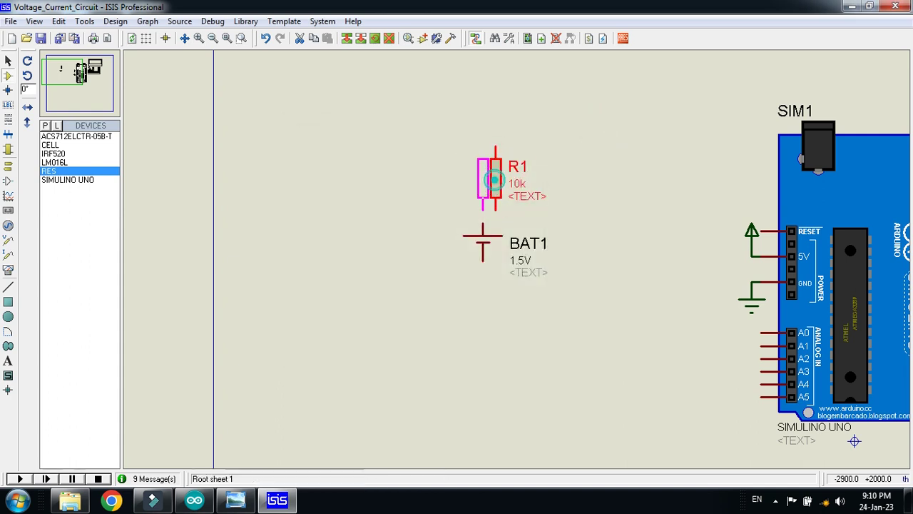
pyautogui.click(458, 189)
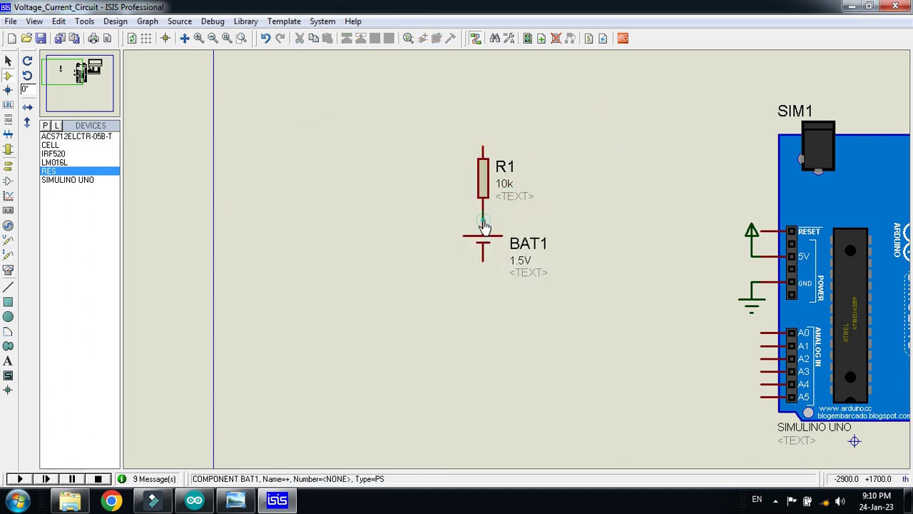
# - Set resistor R1's resistance to 32
pyautogui.click(483, 187)
pyautogui.click(483, 189)
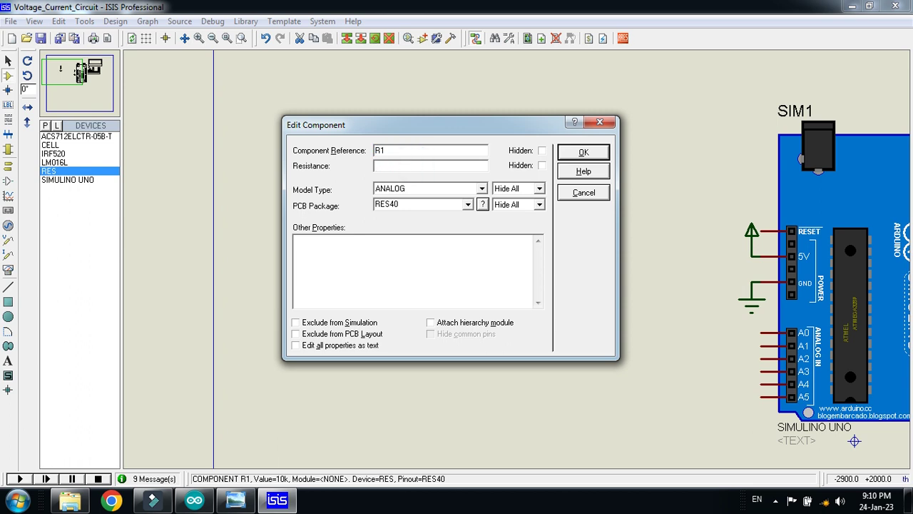
pyautogui.press('Return')
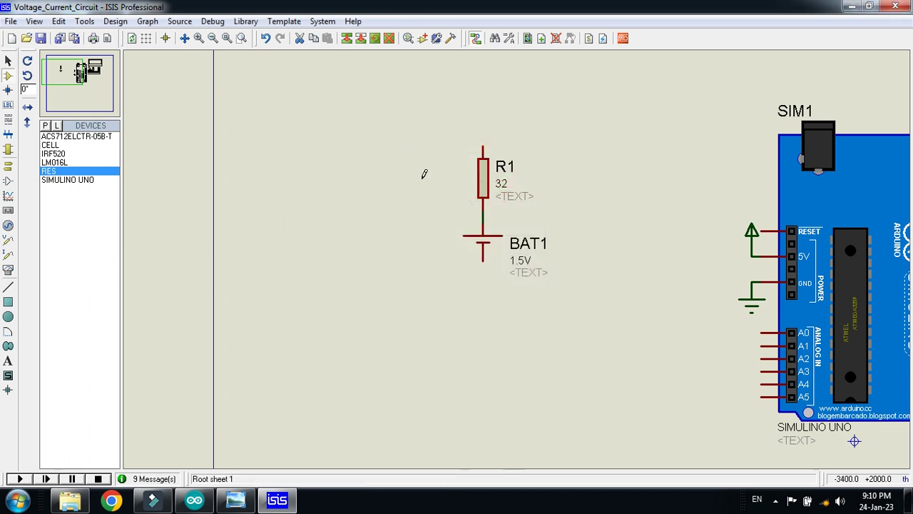
pyautogui.click(463, 210)
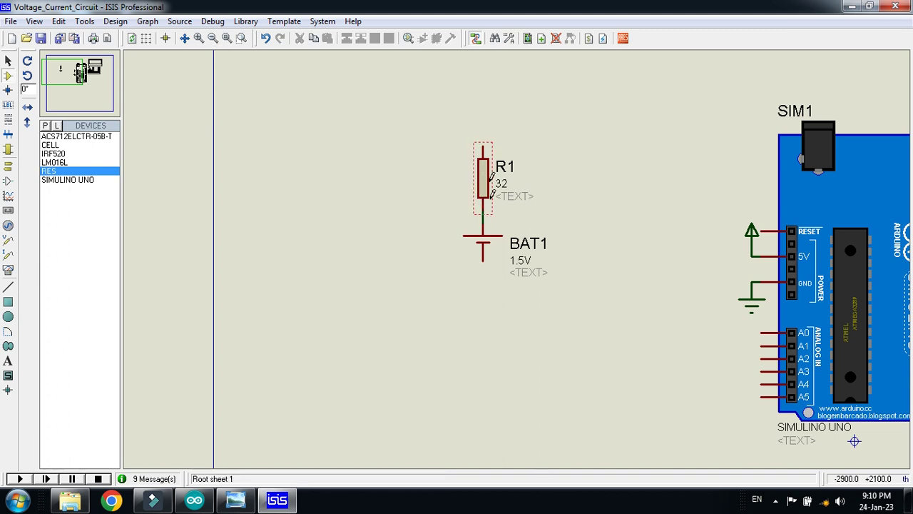
# - Open the properties of cell BAT1 and consult the NamePlate image for the panel's open circuit voltage
pyautogui.doubleClick(484, 244)
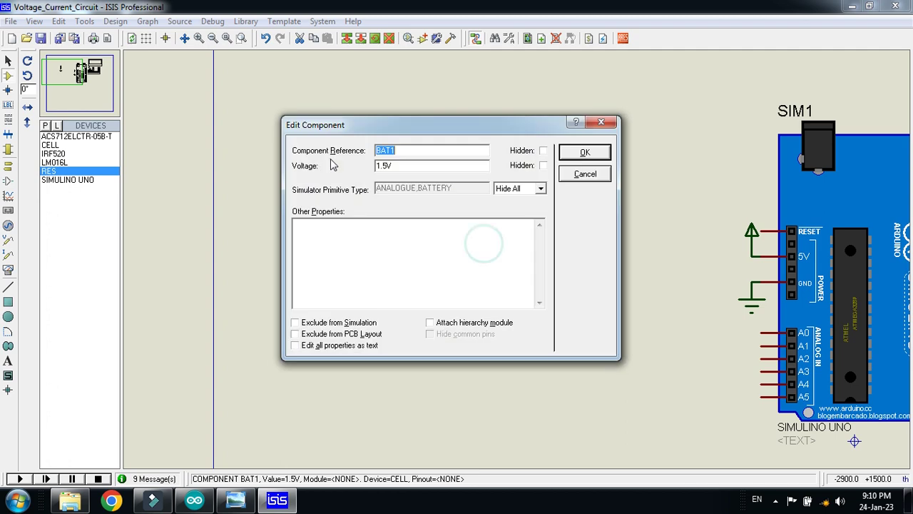
pyautogui.click(225, 502)
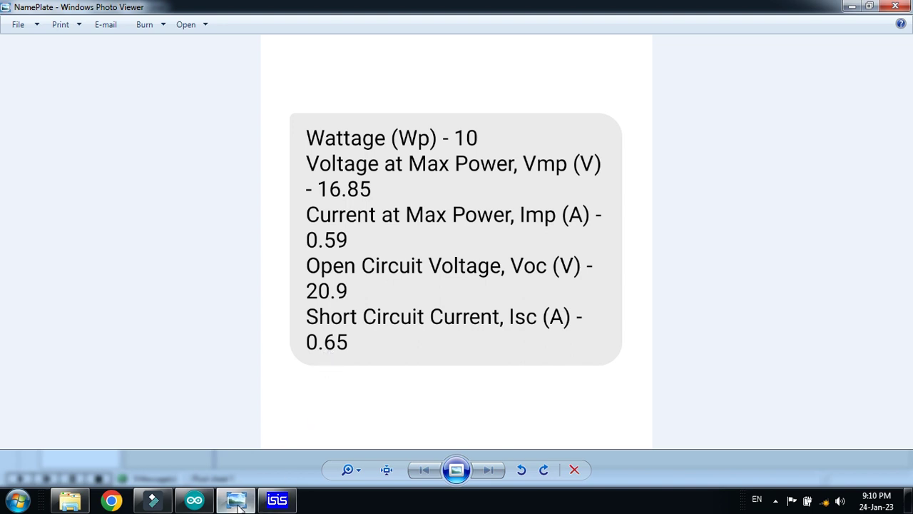
pyautogui.click(277, 499)
pyautogui.moveTo(492, 134); pyautogui.dragTo(780, 170)
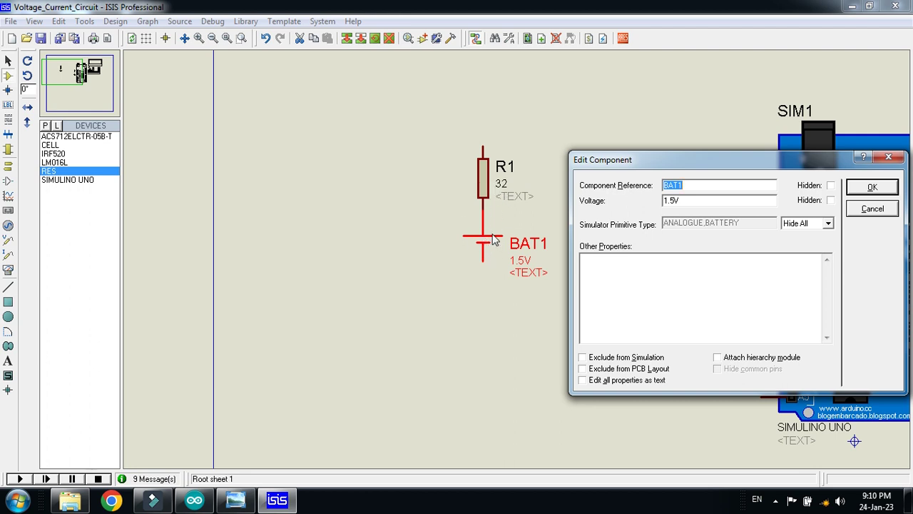
pyautogui.moveTo(236, 499)
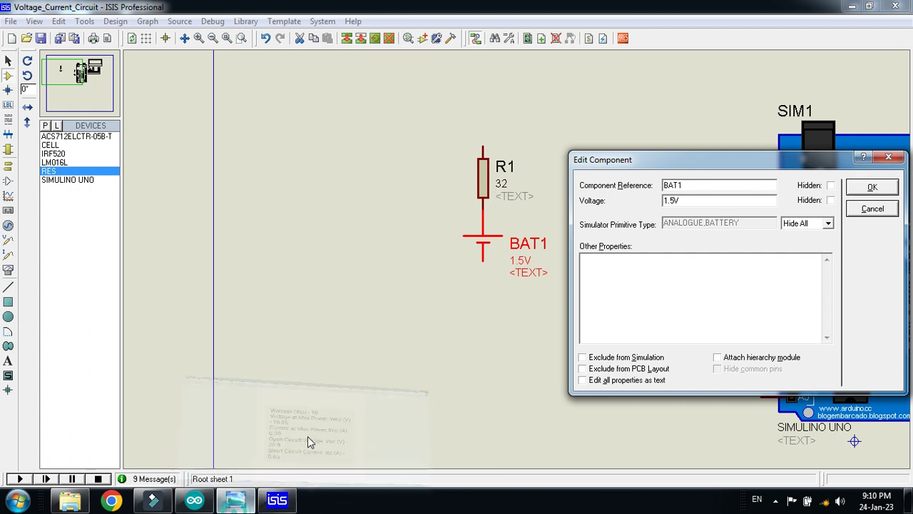
pyautogui.click(307, 436)
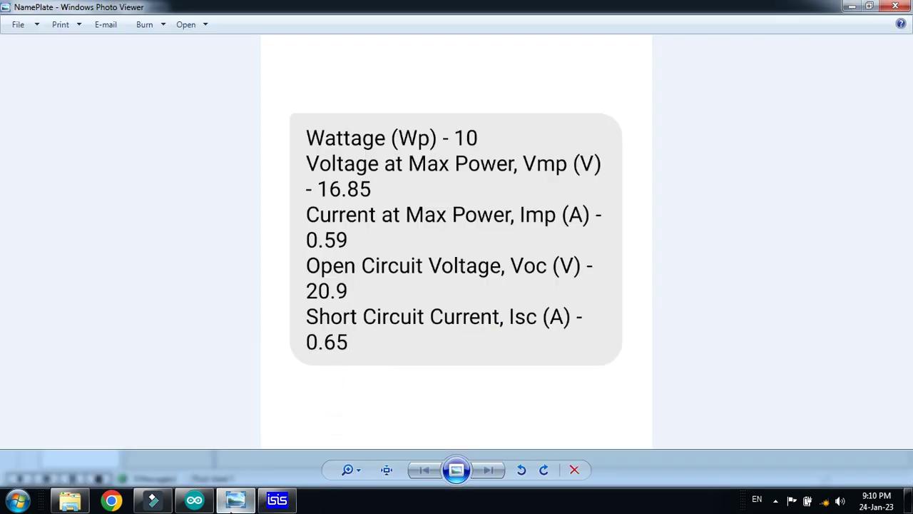
pyautogui.click(231, 505)
# - Set the voltage of cell BAT1 to 21V
pyautogui.moveTo(735, 153); pyautogui.dragTo(274, 147)
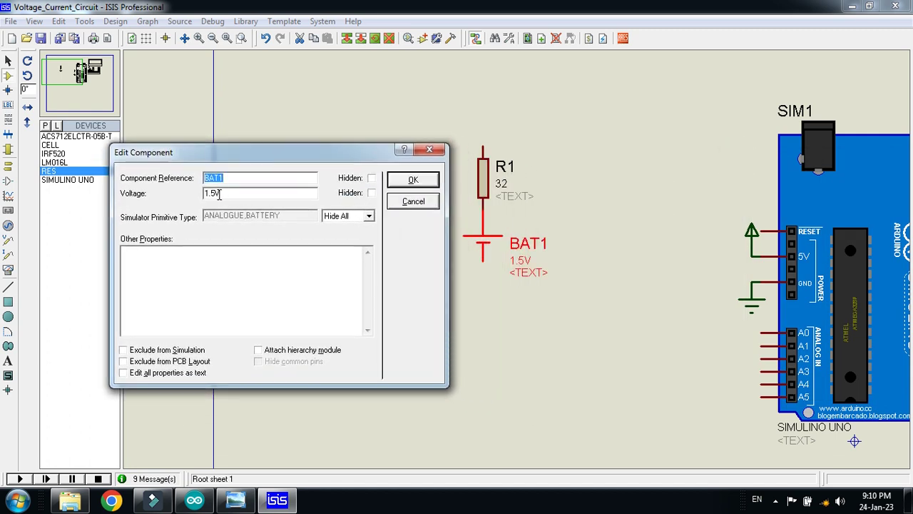
pyautogui.moveTo(217, 194); pyautogui.dragTo(191, 197)
pyautogui.click(413, 180)
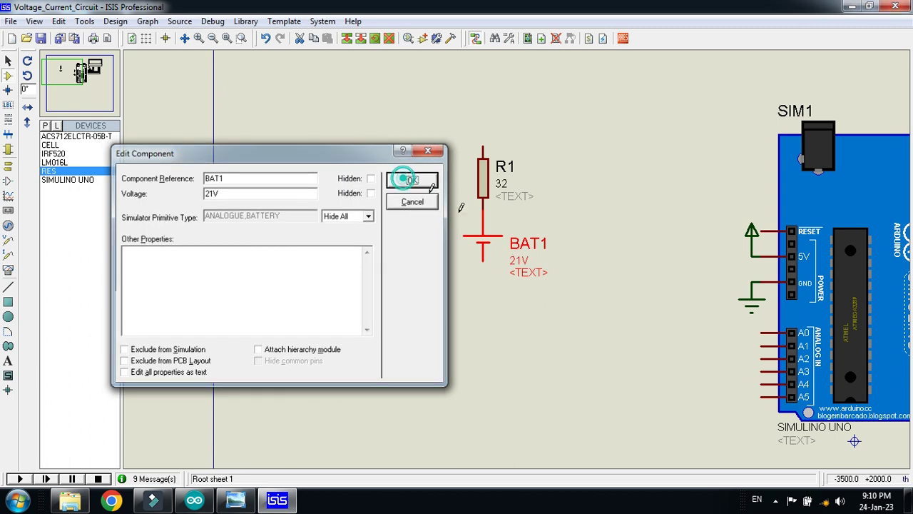
pyautogui.click(414, 237)
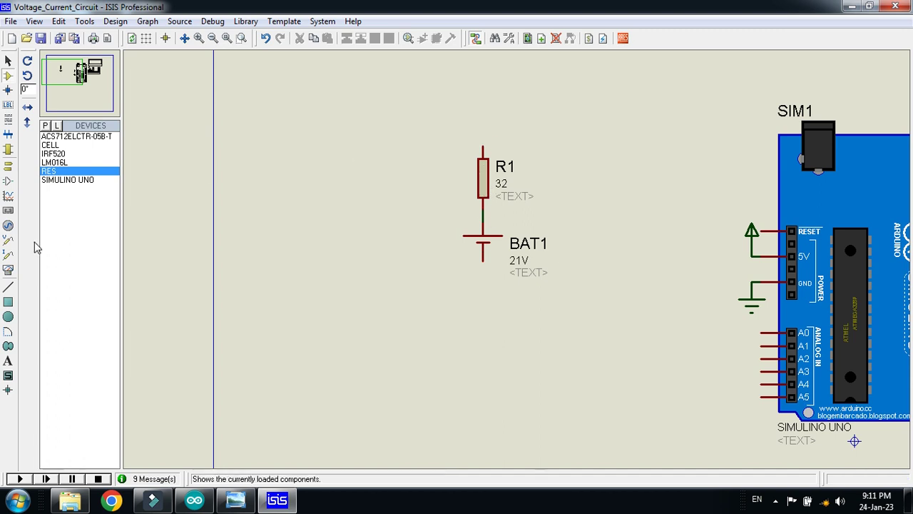
# - Place a DC voltmeter beside R1 and BAT1, wiring its positive pin to R1's upper end and its negative pin to BAT1's negative pin
pyautogui.click(8, 270)
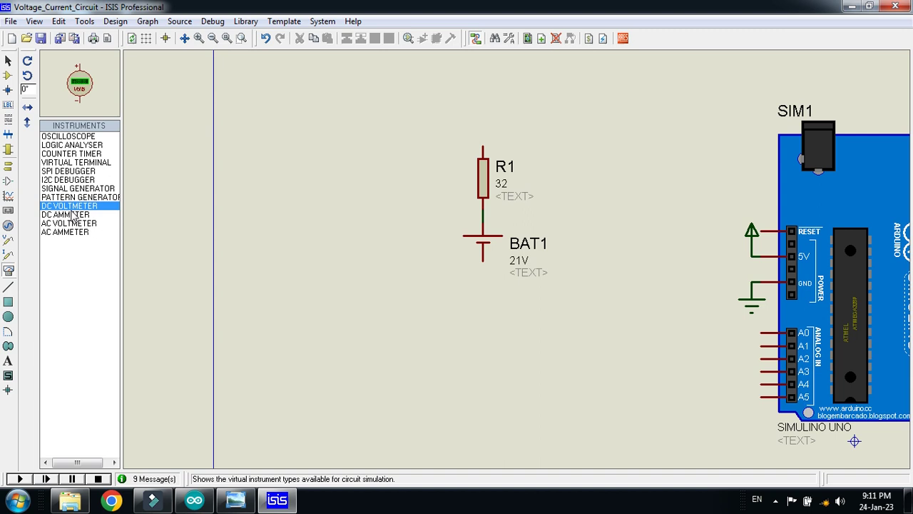
pyautogui.click(331, 202)
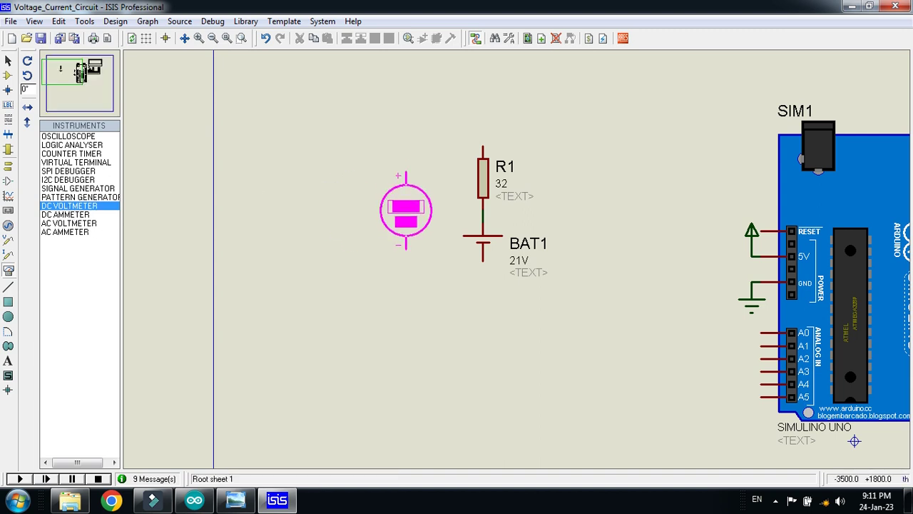
pyautogui.click(406, 208)
pyautogui.click(410, 174)
pyautogui.click(483, 147)
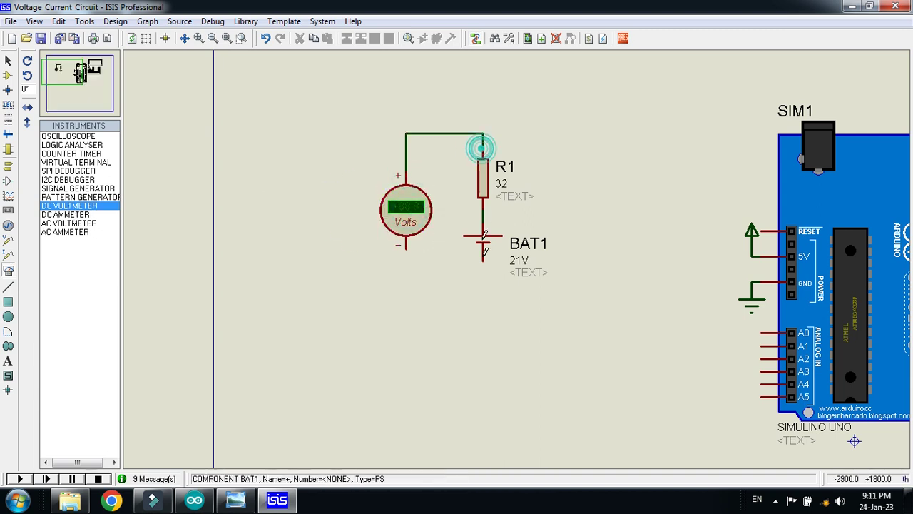
pyautogui.click(481, 261)
pyautogui.click(406, 248)
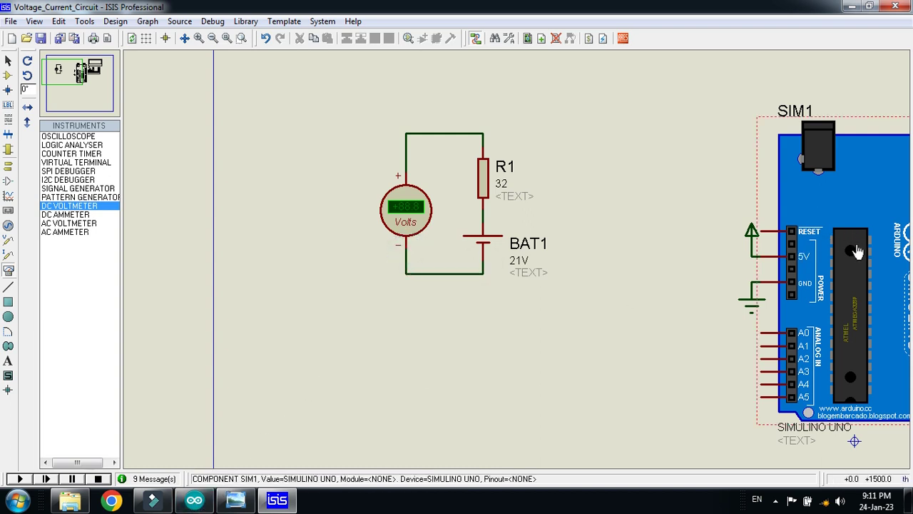
pyautogui.scroll(-1, 856, 251)
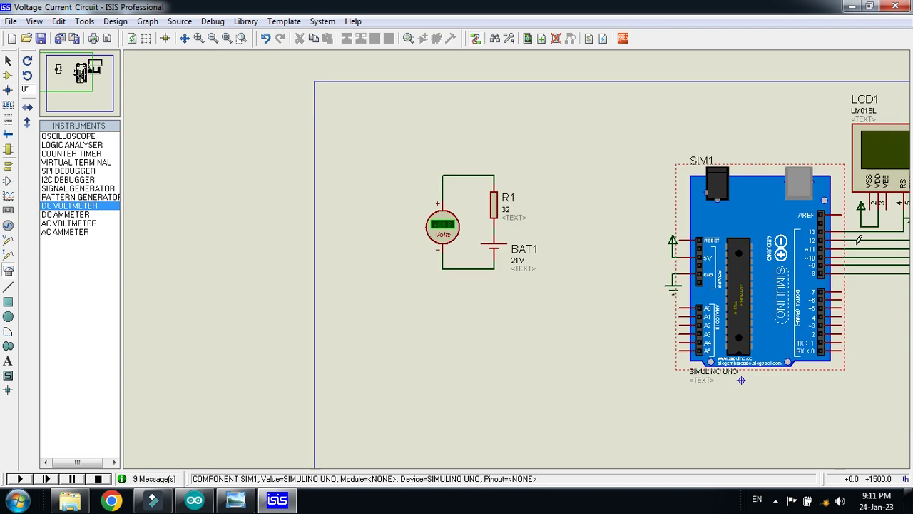
pyautogui.rightClick(760, 239)
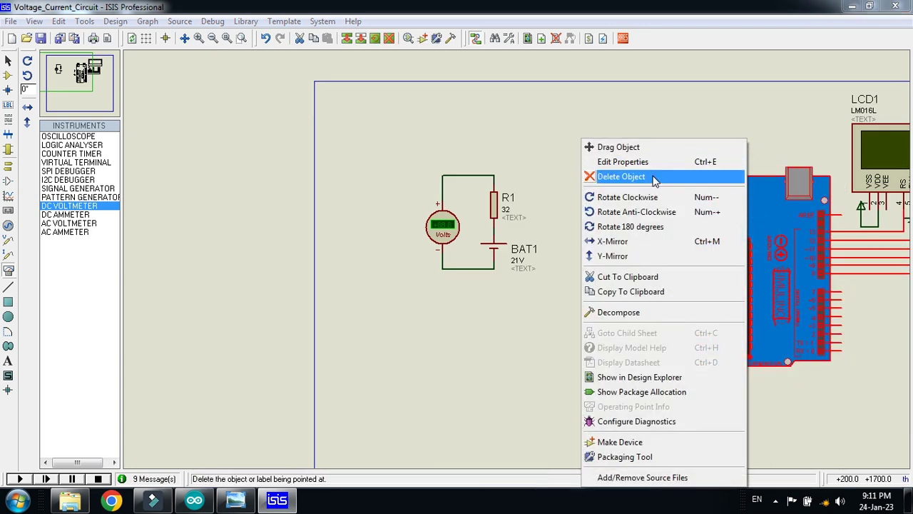
pyautogui.click(775, 116)
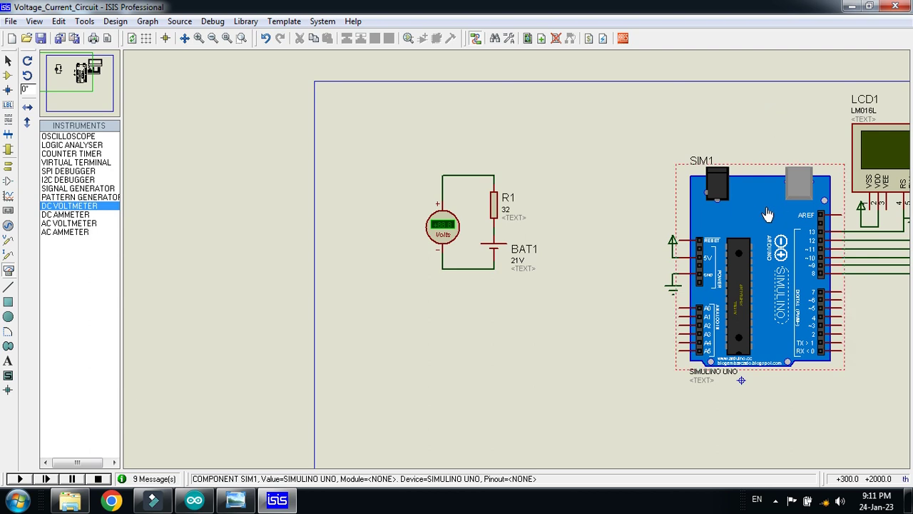
# - Switch to the Arduino IDE, create a new empty sketch in a maximized window and compile it
pyautogui.click(194, 499)
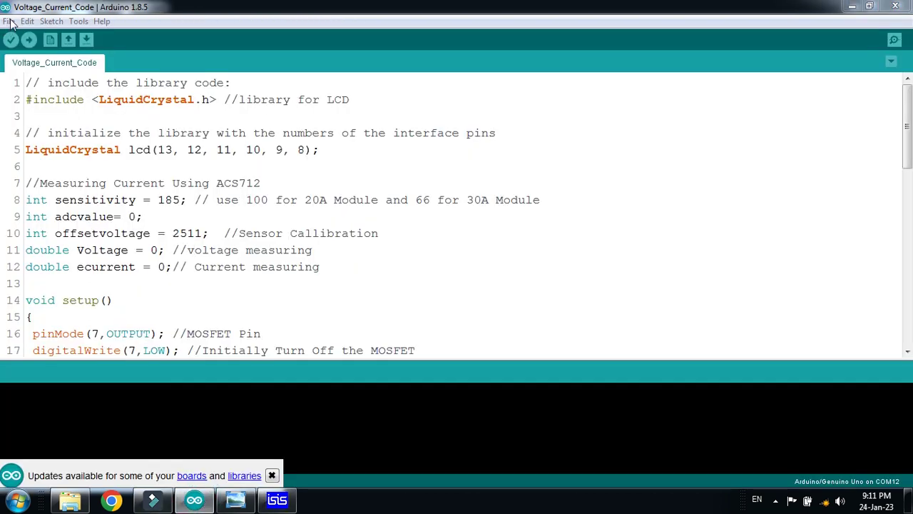
pyautogui.click(50, 39)
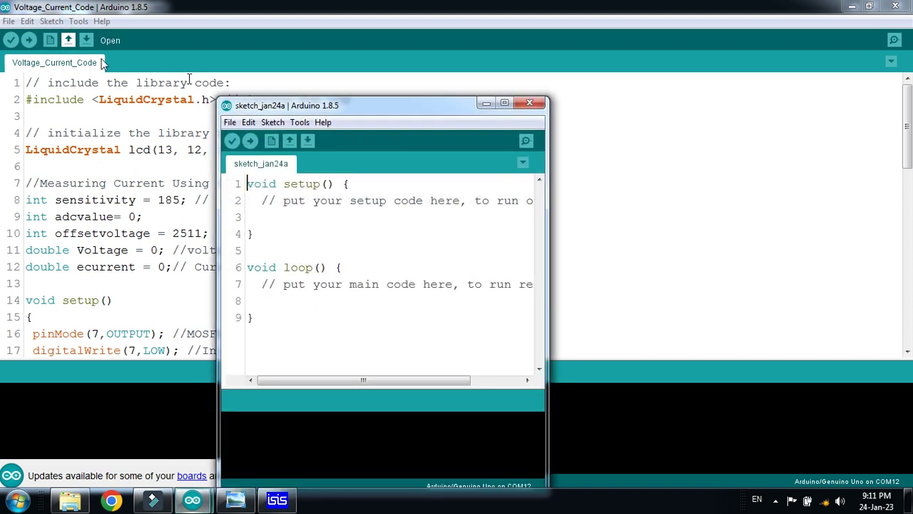
pyautogui.click(504, 106)
pyautogui.click(11, 39)
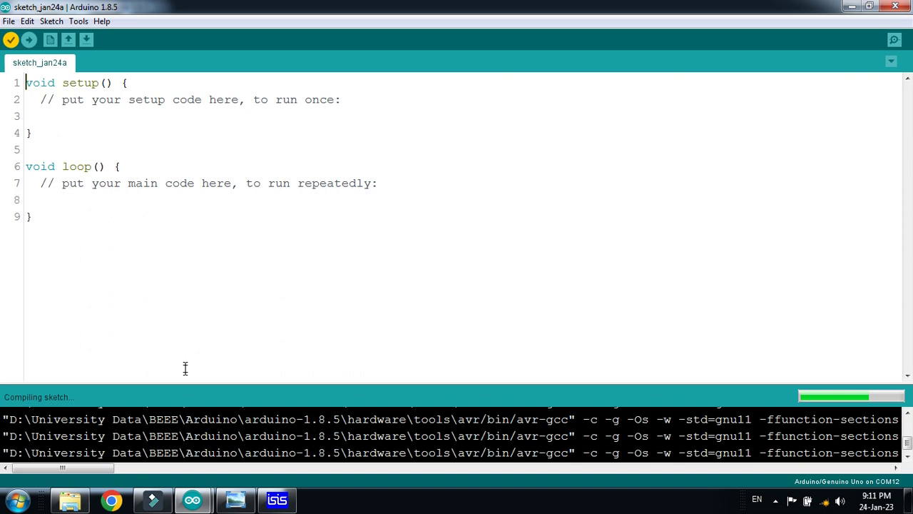
# - Enlarge the compiler output and copy the full path of the compiled sketch_jan24a.ino.hex file
pyautogui.moveTo(186, 378); pyautogui.dragTo(184, 332)
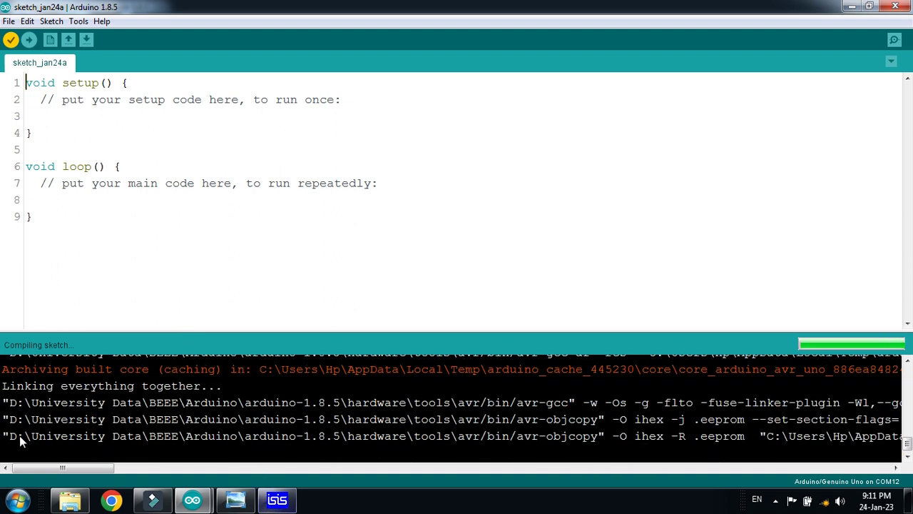
pyautogui.moveTo(53, 468); pyautogui.dragTo(194, 470)
pyautogui.moveTo(134, 400); pyautogui.dragTo(145, 402)
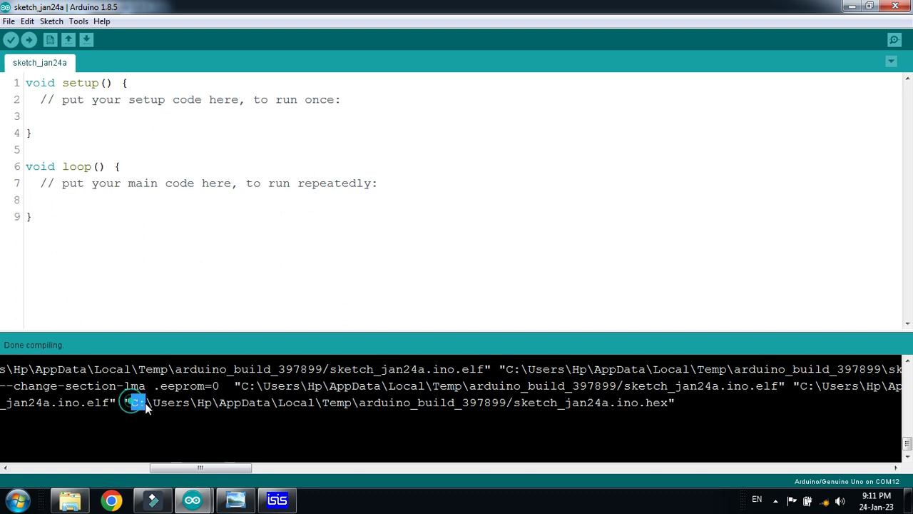
pyautogui.keyDown('shift'); pyautogui.click(666, 405); pyautogui.keyUp('shift')
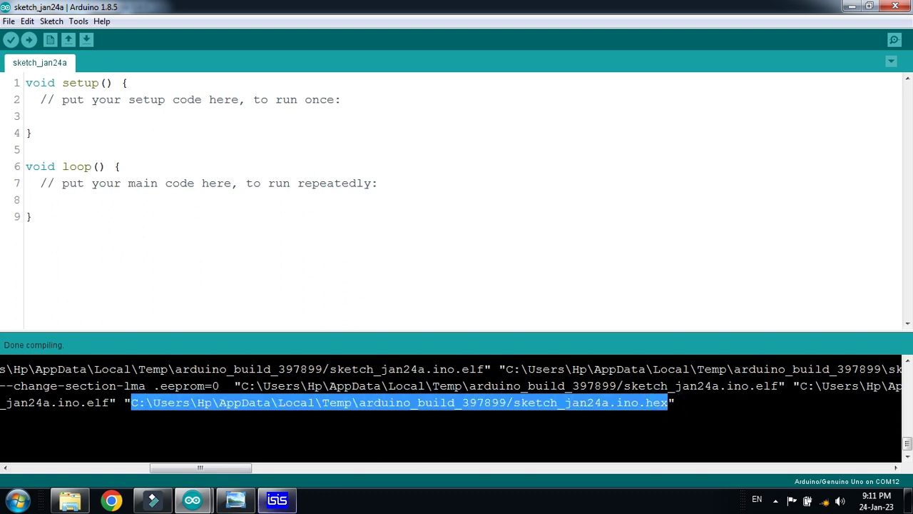
# - Switch back to ISIS and paste the copied hex file path into the Simulino Uno's properties
pyautogui.click(277, 500)
pyautogui.click(804, 259)
pyautogui.rightClick(791, 246)
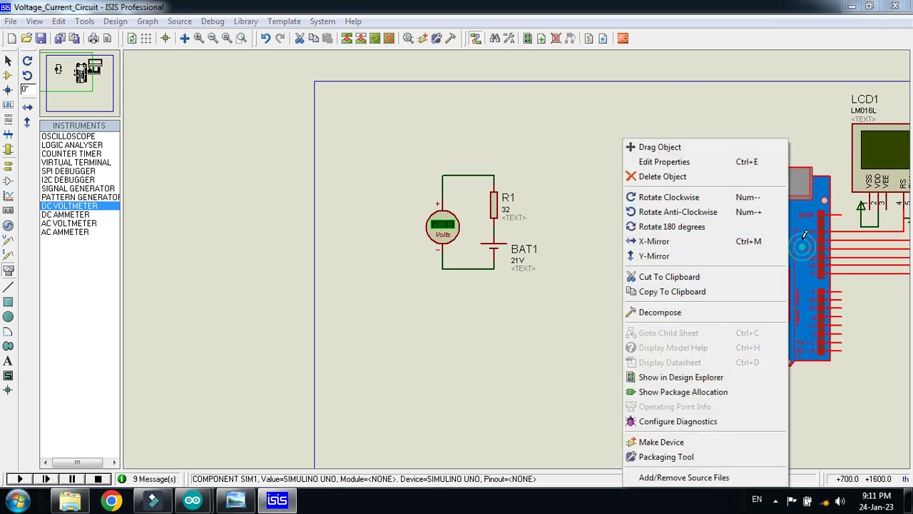
pyautogui.click(719, 163)
pyautogui.rightClick(414, 120)
pyautogui.click(443, 179)
pyautogui.click(606, 68)
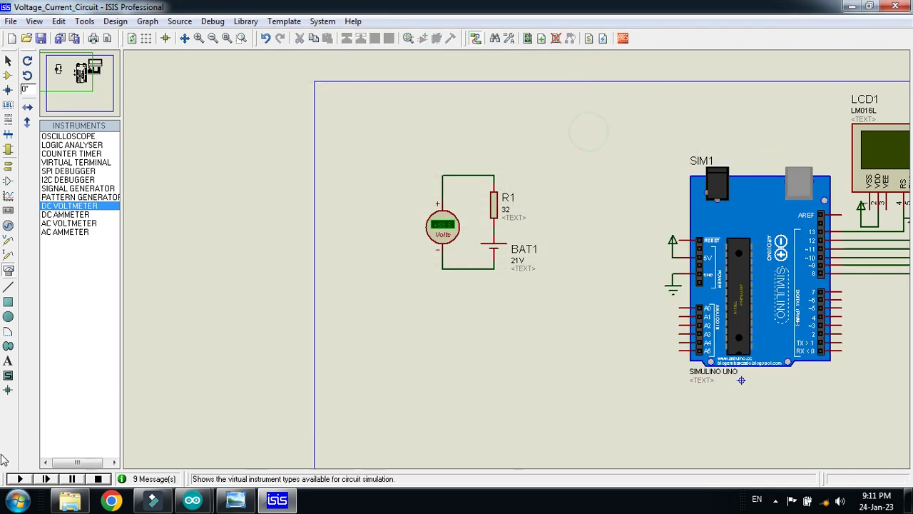
# - Run the simulation to read the voltmeter across the cell and resistor, and stop it
pyautogui.scroll(1, 492, 243)
pyautogui.click(29, 480)
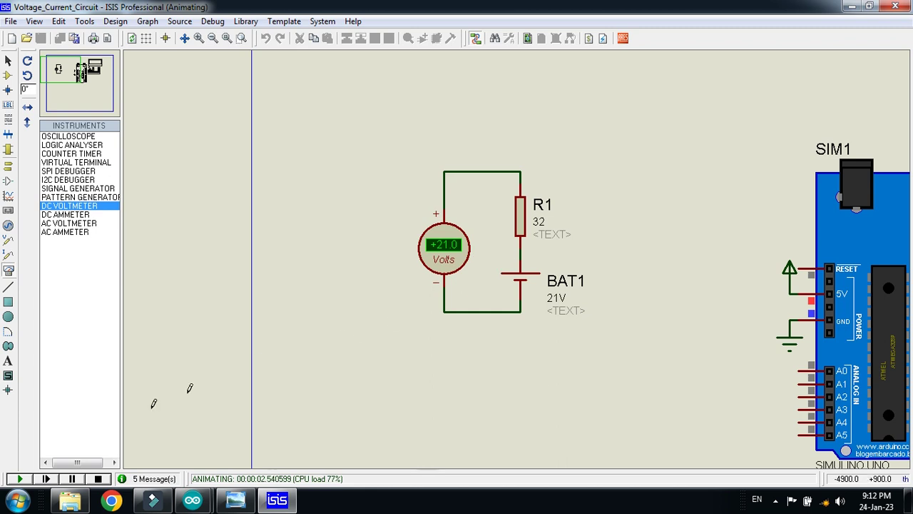
pyautogui.click(98, 478)
# - Set the voltage of cell BAT1 to 20.9V and run the simulation briefly to check the voltmeter
pyautogui.click(520, 287)
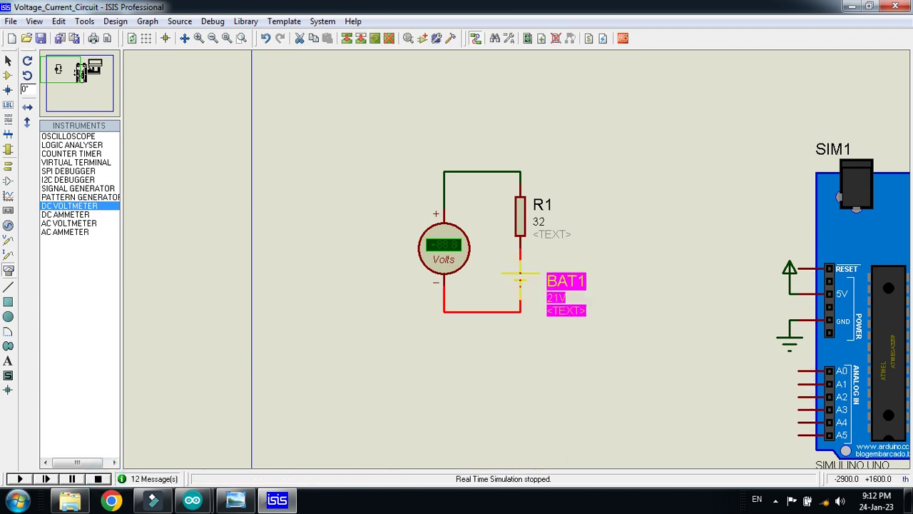
pyautogui.click(520, 282)
pyautogui.moveTo(381, 170); pyautogui.dragTo(385, 168)
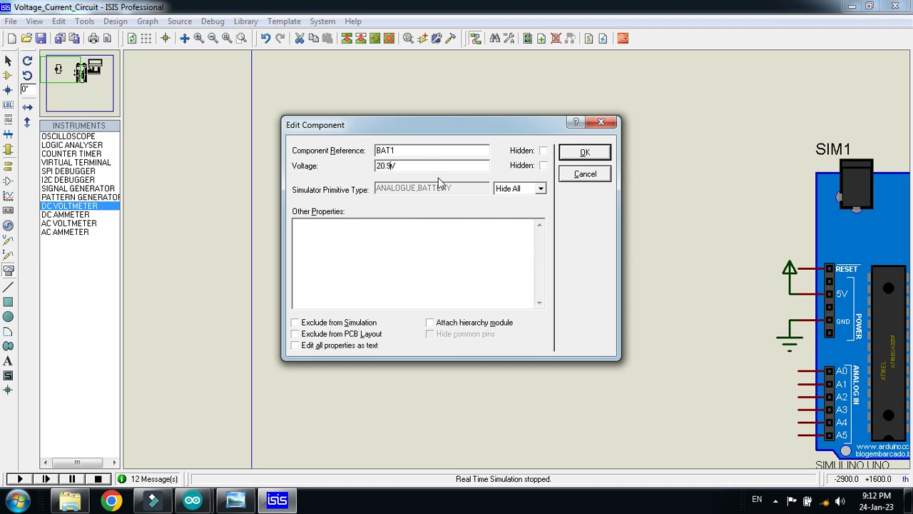
pyautogui.click(585, 152)
pyautogui.click(345, 174)
pyautogui.click(20, 478)
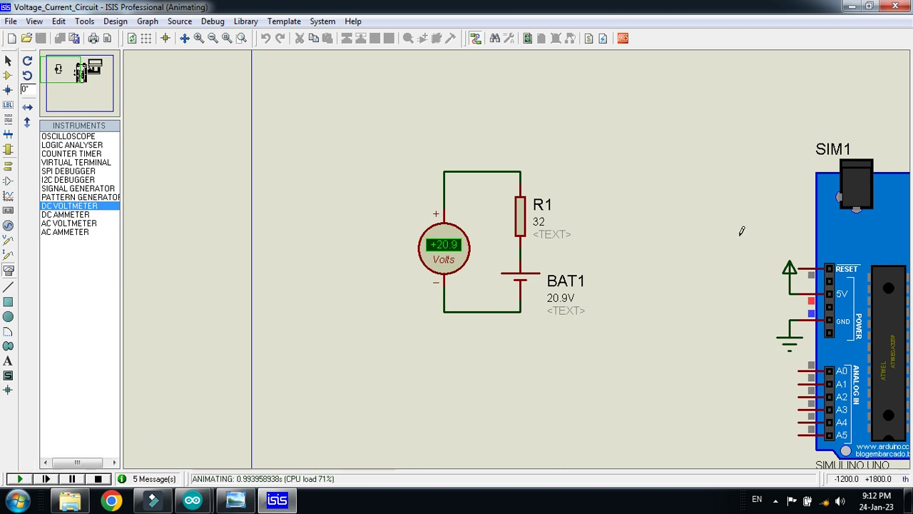
pyautogui.click(98, 478)
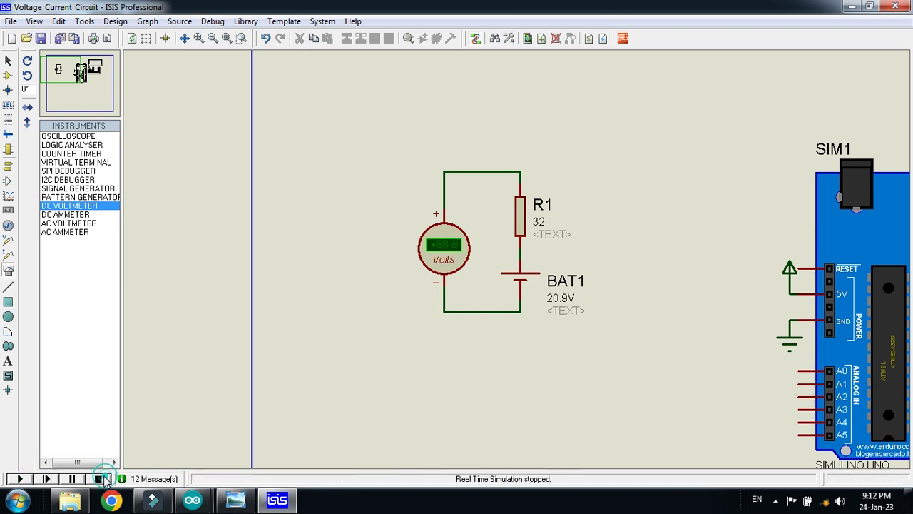
# - Delete the DC voltmeter and choose the DC ammeter as the next instrument
pyautogui.rightClick(449, 258)
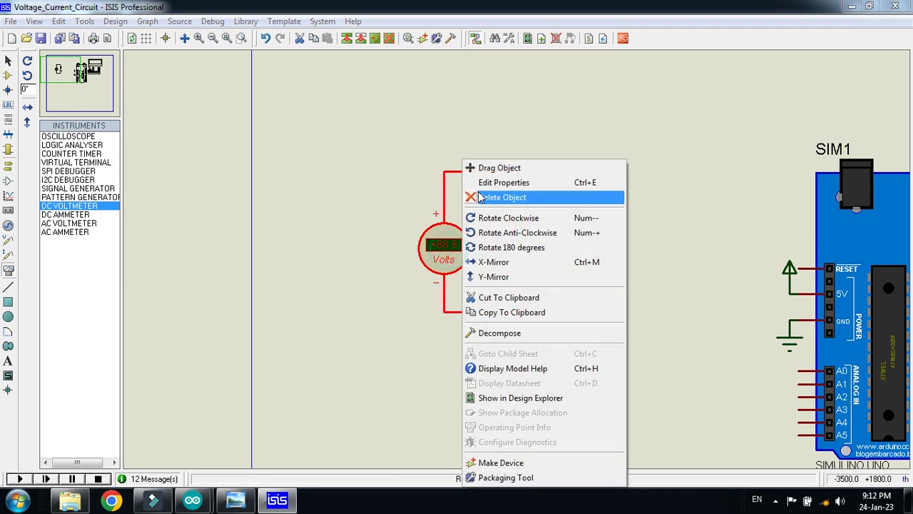
pyautogui.click(480, 203)
pyautogui.click(65, 214)
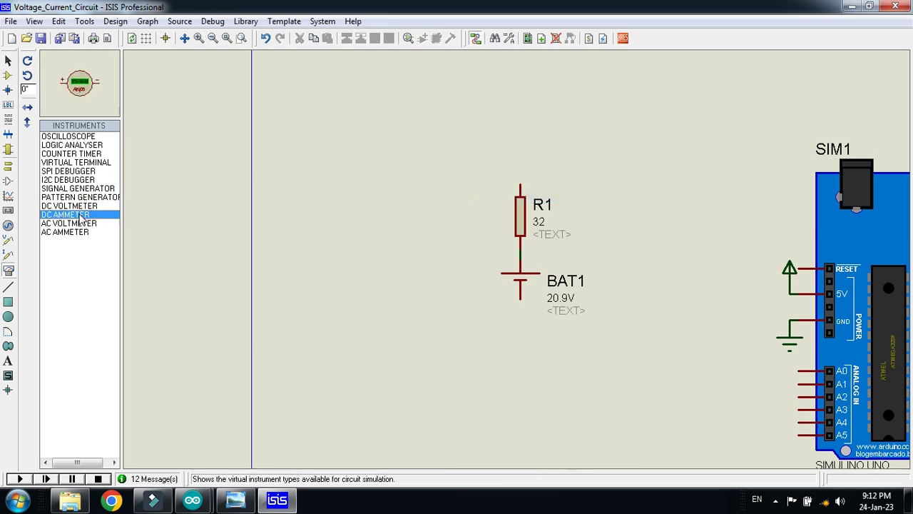
pyautogui.click(462, 241)
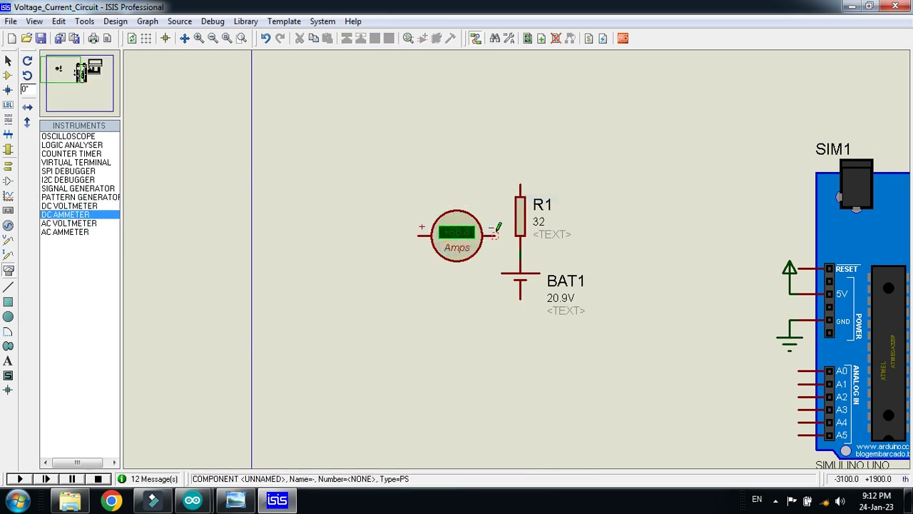
pyautogui.rightClick(468, 228)
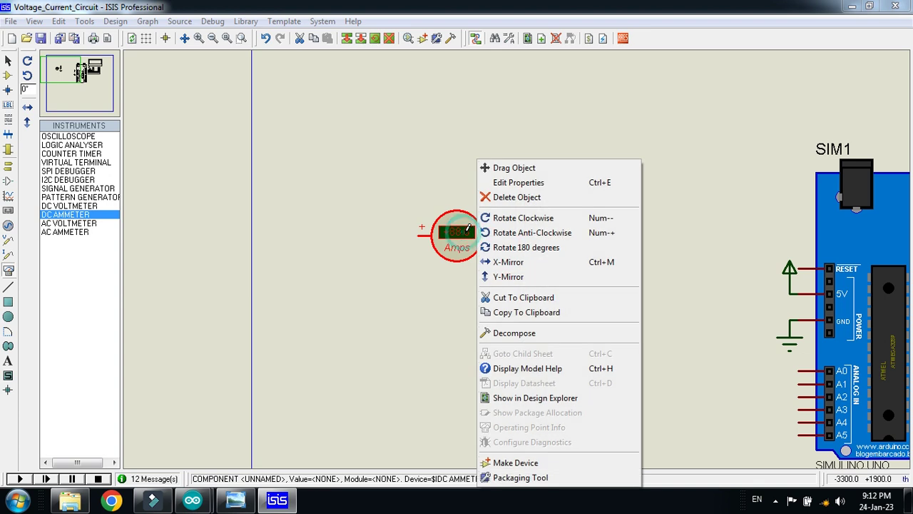
pyautogui.rightClick(452, 227)
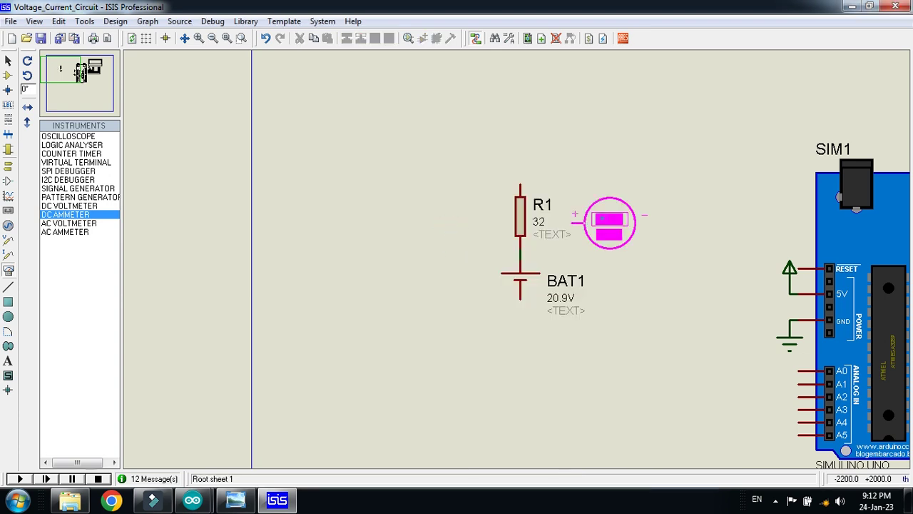
# - Place a DC ammeter to the right of R1 and wire it between R1's upper end and BAT1's negative pin
pyautogui.click(648, 224)
pyautogui.click(520, 186)
pyautogui.click(612, 222)
pyautogui.click(686, 222)
pyautogui.click(520, 307)
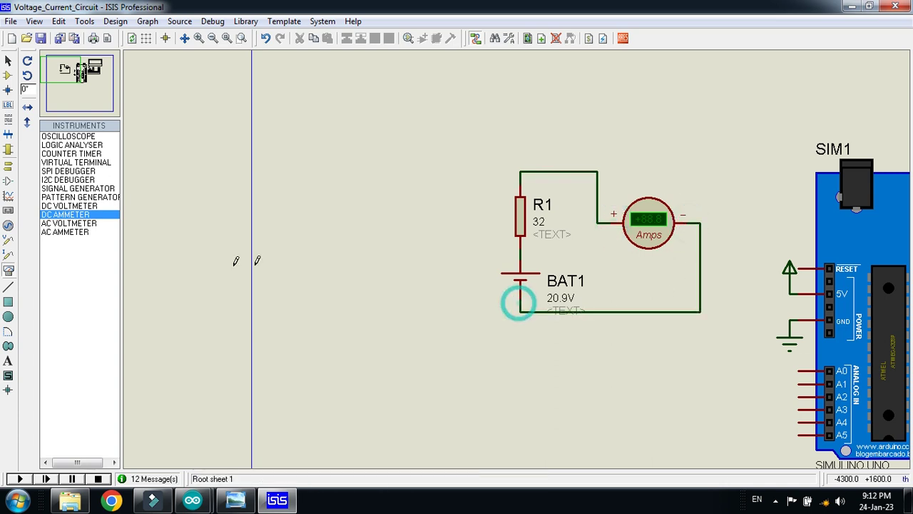
# - Place a ground terminal below the ammeter loop and wire it to the loop's lower wire
pyautogui.click(7, 166)
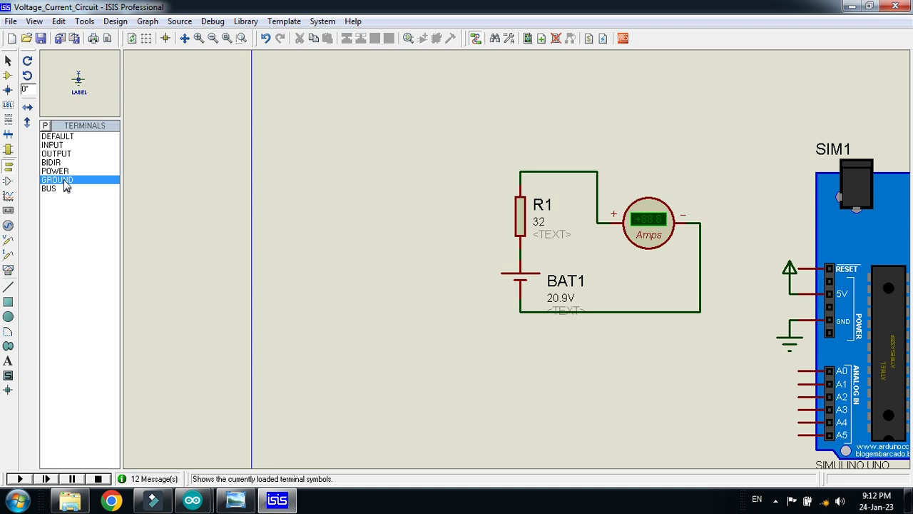
pyautogui.click(630, 335)
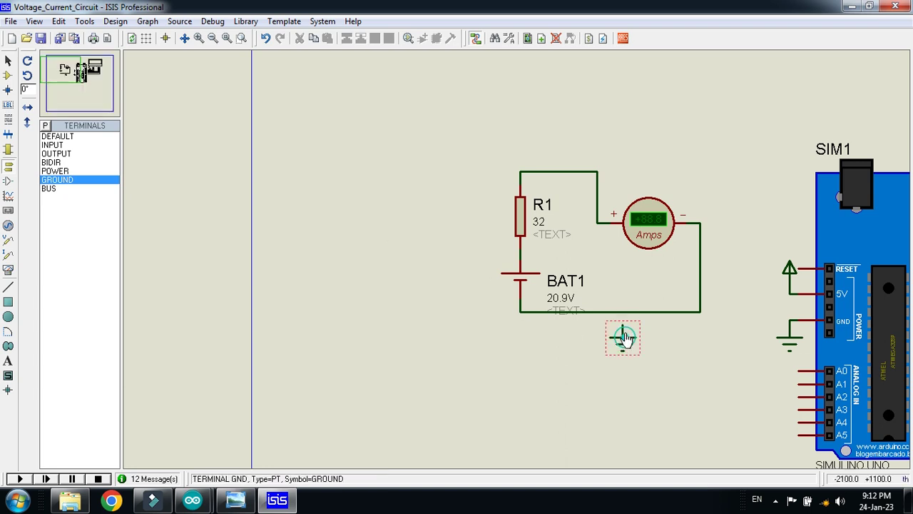
pyautogui.moveTo(628, 327); pyautogui.dragTo(626, 311)
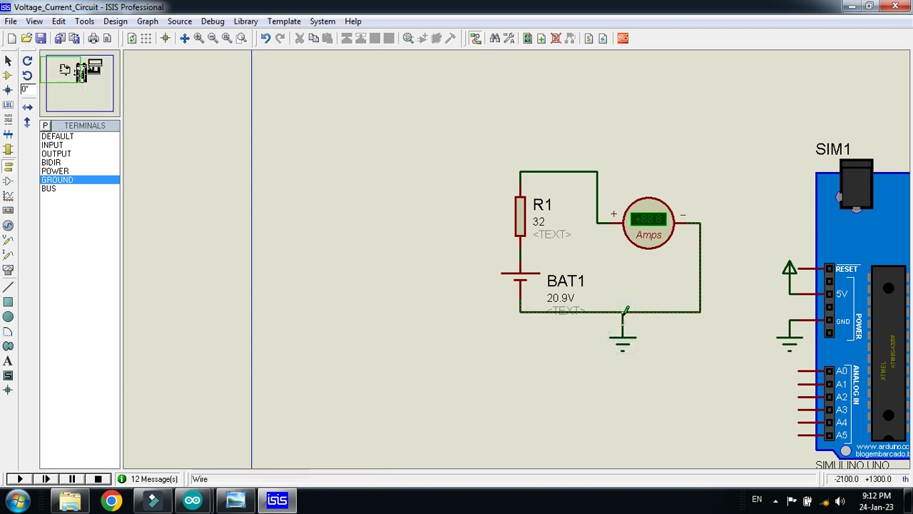
# - Run the simulation, compare the ammeter reading with the nameplate's short circuit current, and stop the simulation
pyautogui.click(20, 478)
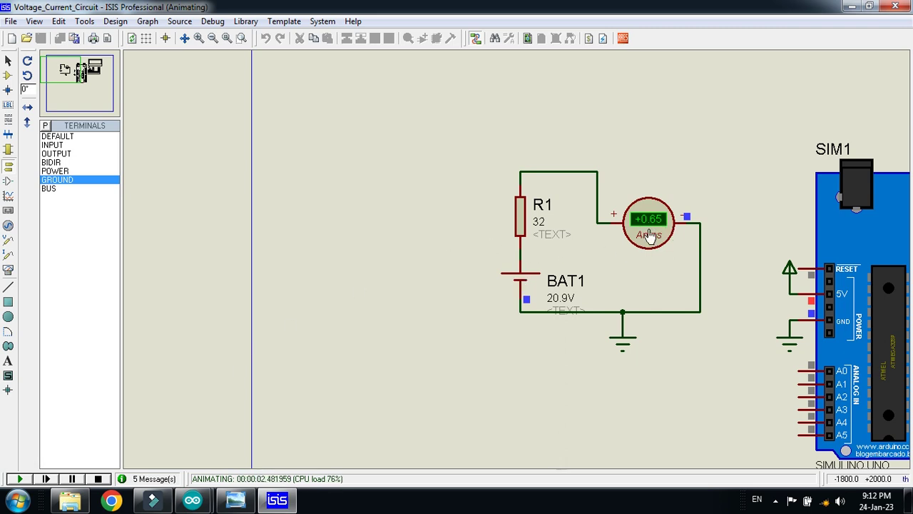
pyautogui.click(235, 499)
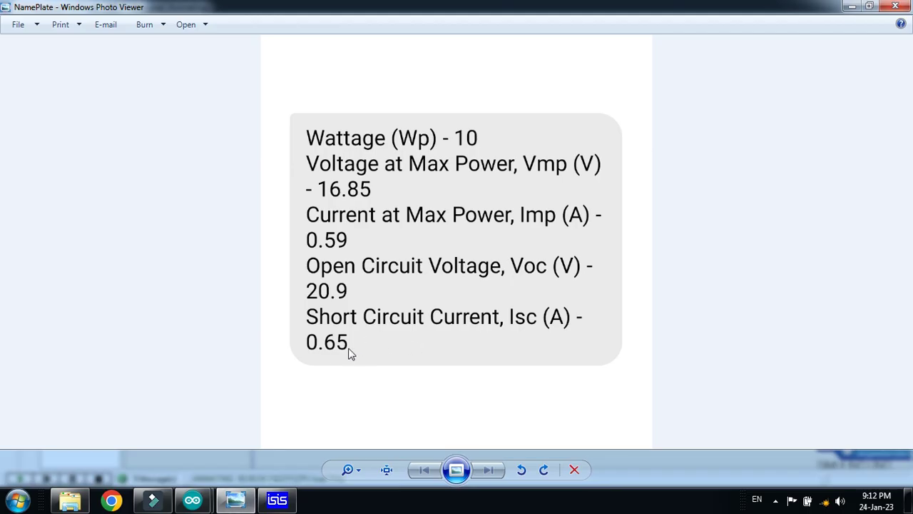
pyautogui.click(235, 499)
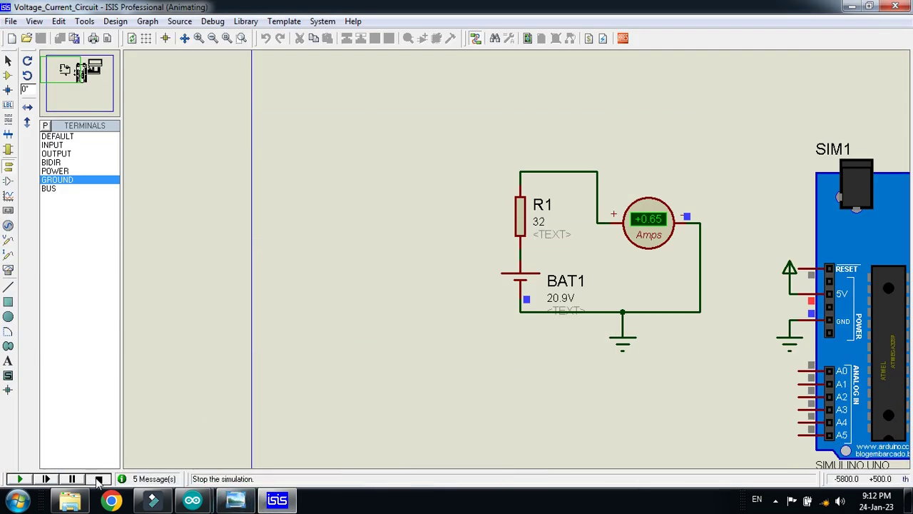
pyautogui.click(97, 478)
# - Delete the DC ammeter and the ground terminal along with their wires, leaving only R1 and BAT1
pyautogui.rightClick(665, 228)
pyautogui.click(689, 206)
pyautogui.rightClick(633, 332)
pyautogui.click(675, 148)
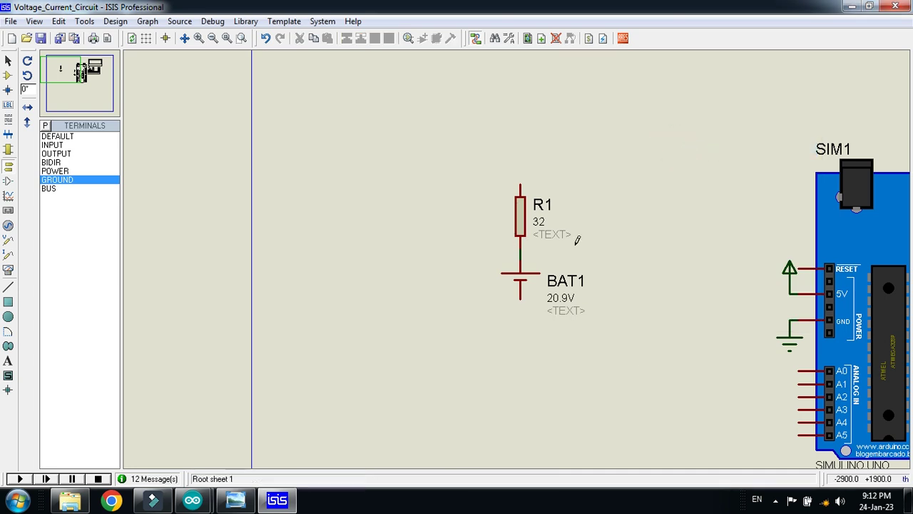
pyautogui.click(520, 180)
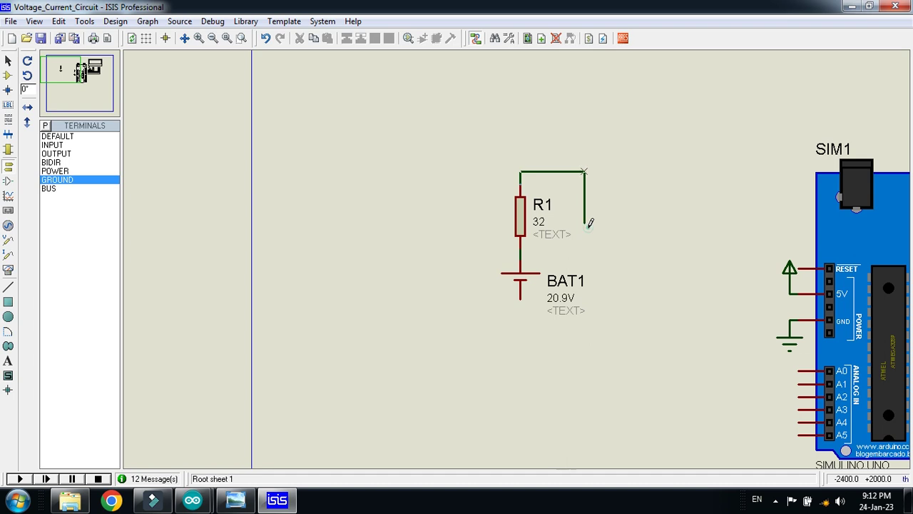
pyautogui.rightClick(563, 178)
pyautogui.click(563, 179)
# - Move R1 and BAT1 together to the left, away from the Arduino
pyautogui.moveTo(434, 147); pyautogui.dragTo(611, 326)
pyautogui.moveTo(560, 277); pyautogui.dragTo(436, 275)
pyautogui.click(637, 253)
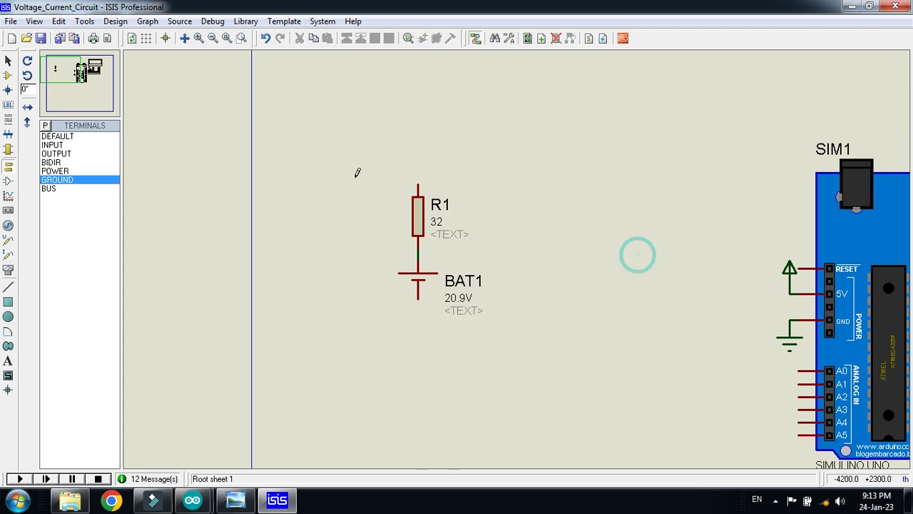
# - Draw a wire from R1's upper end around its right side, ending in an open junction dot toward the Arduino
pyautogui.click(419, 184)
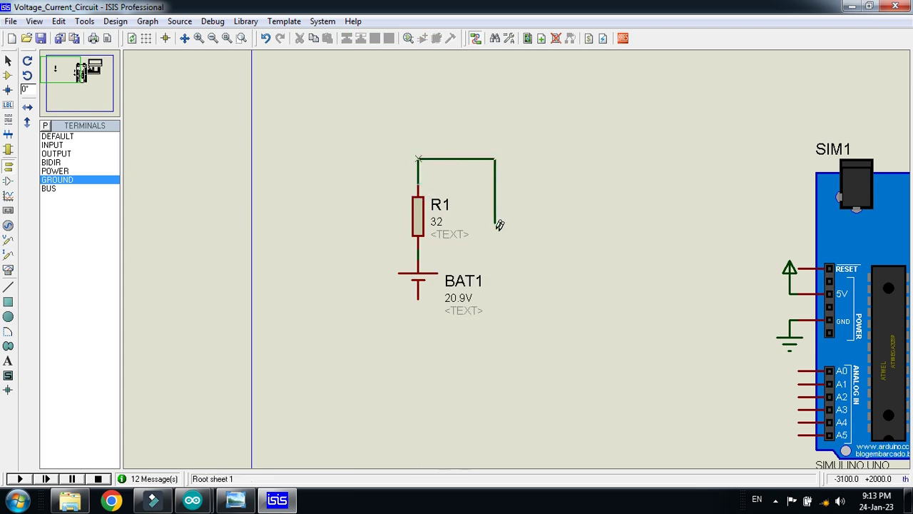
pyautogui.click(469, 233)
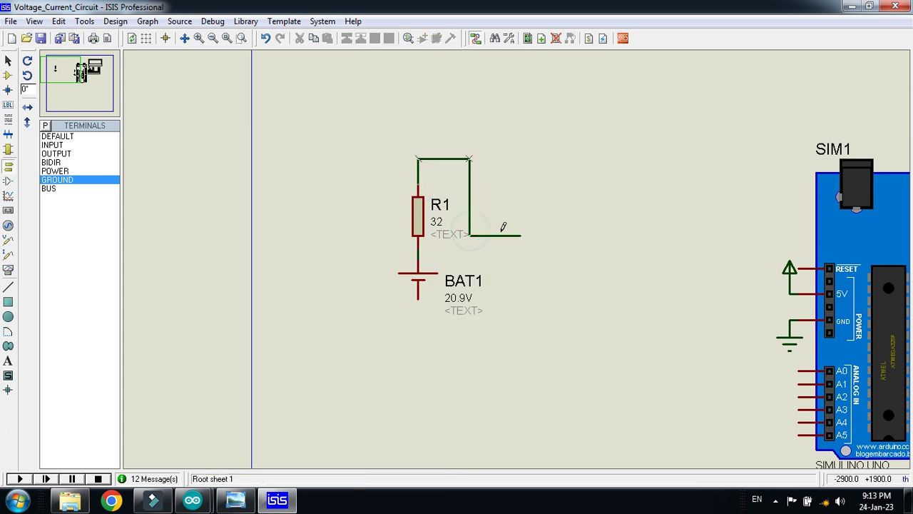
pyautogui.doubleClick(585, 234)
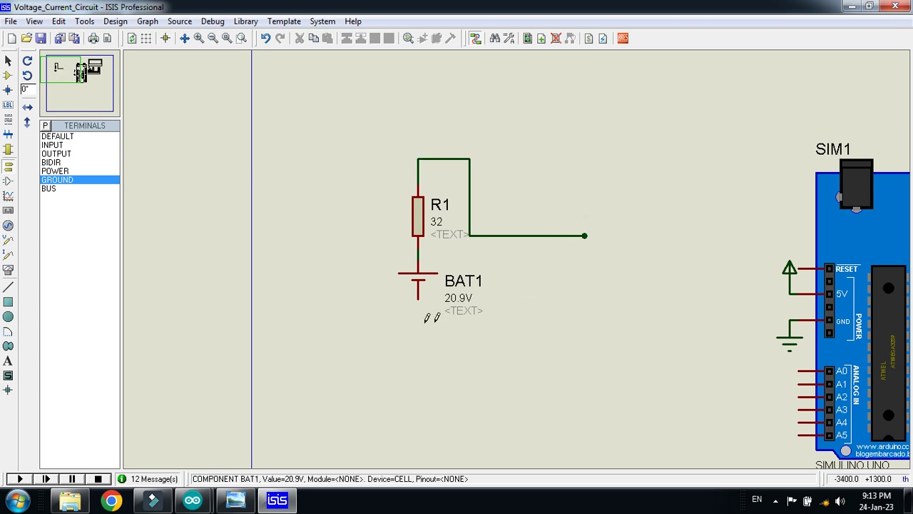
# - Draw a wire from BAT1's negative pin to an open junction dot directly below the end of R1's output wire
pyautogui.click(418, 299)
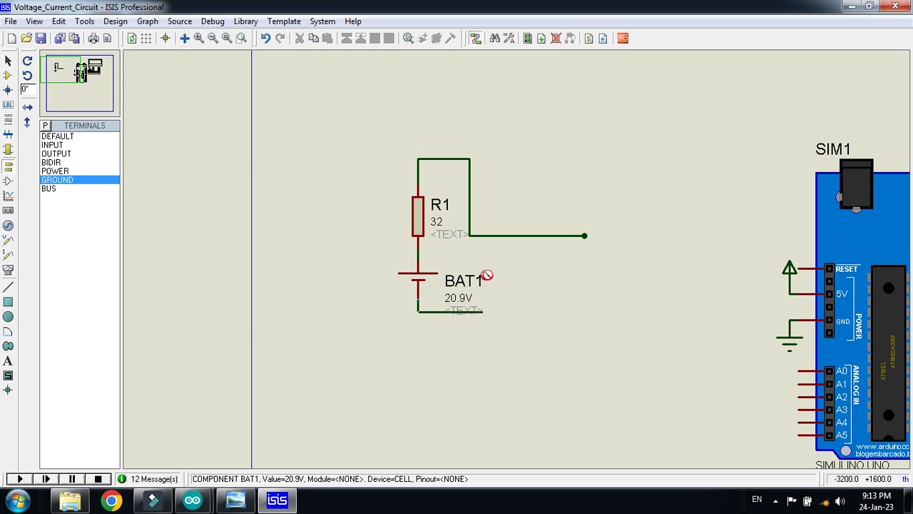
pyautogui.click(497, 273)
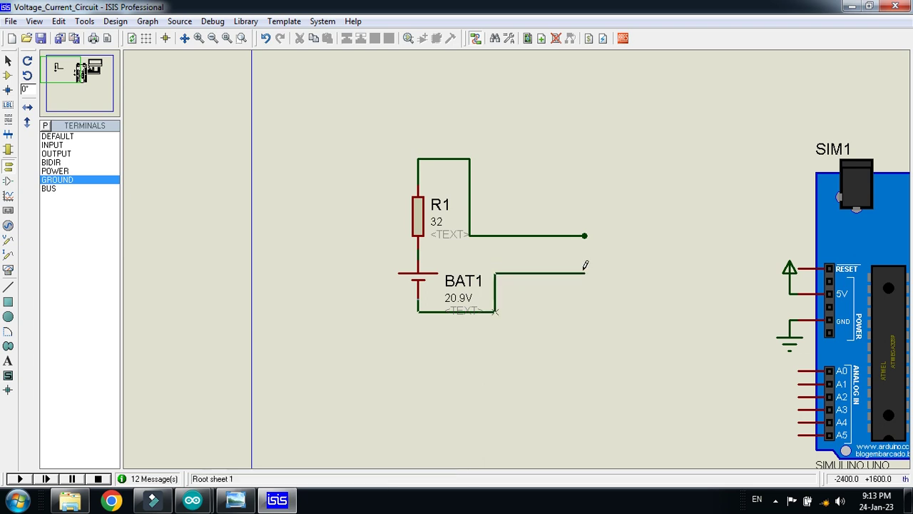
pyautogui.doubleClick(584, 272)
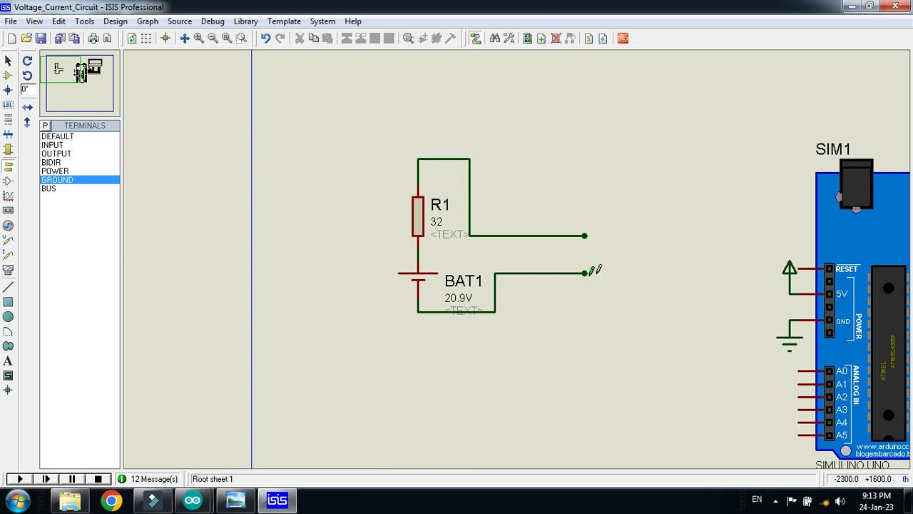
# - Cover R1 and BAT1 with a component-style rectangle and add the text "Solar Panel" above it with a height of 0.18in
pyautogui.click(8, 303)
pyautogui.moveTo(367, 133); pyautogui.dragTo(510, 337)
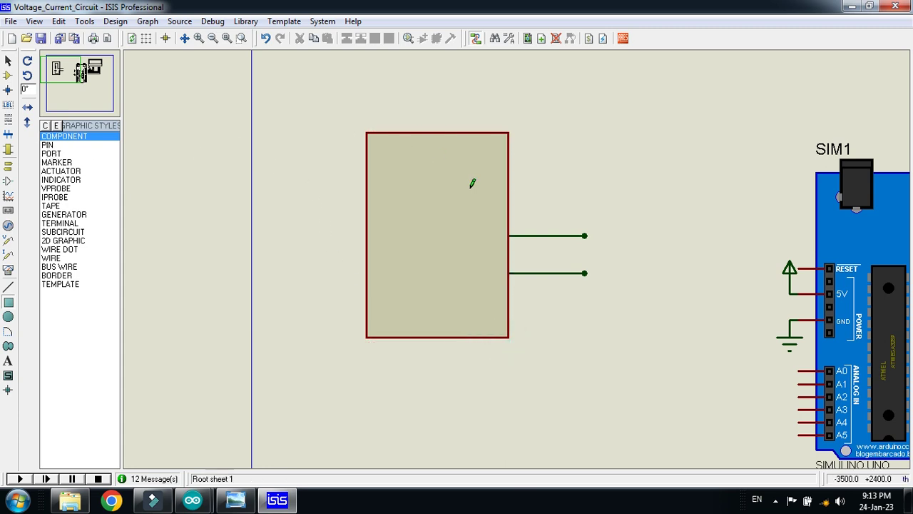
pyautogui.click(8, 361)
pyautogui.click(398, 113)
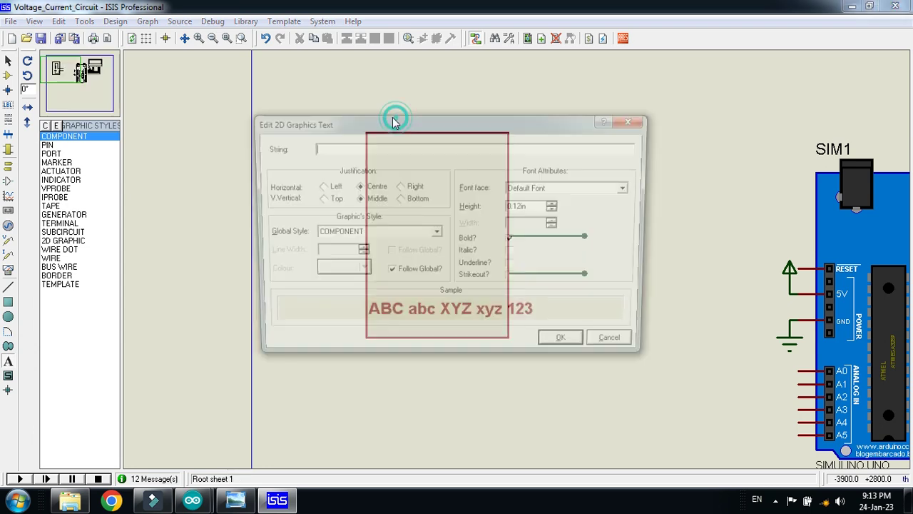
pyautogui.write('Solar Panel')
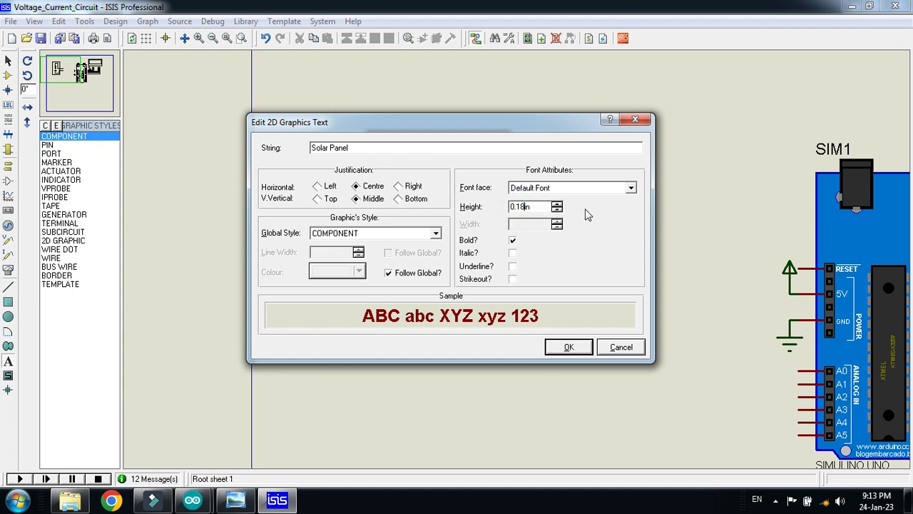
pyautogui.click(569, 347)
# - Move the "Solar Panel" text to the right so it is centred above the rectangle
pyautogui.rightClick(376, 108)
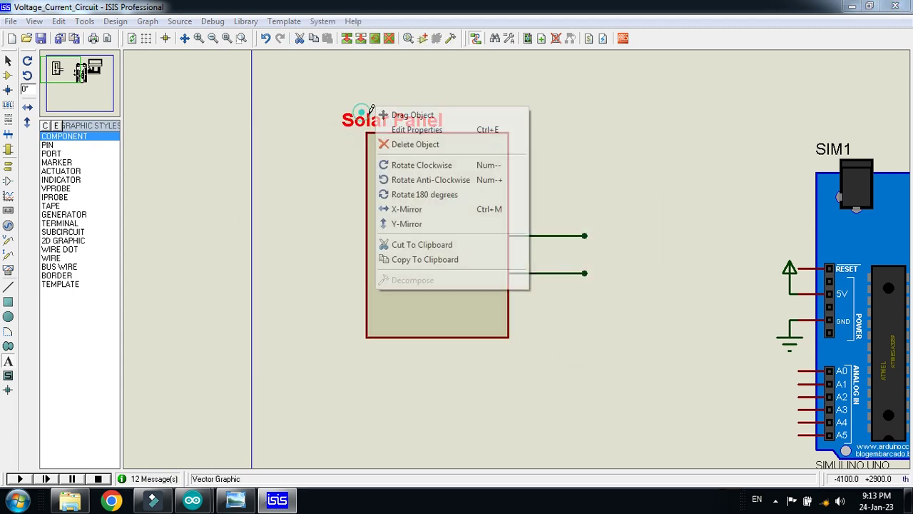
pyautogui.click(412, 115)
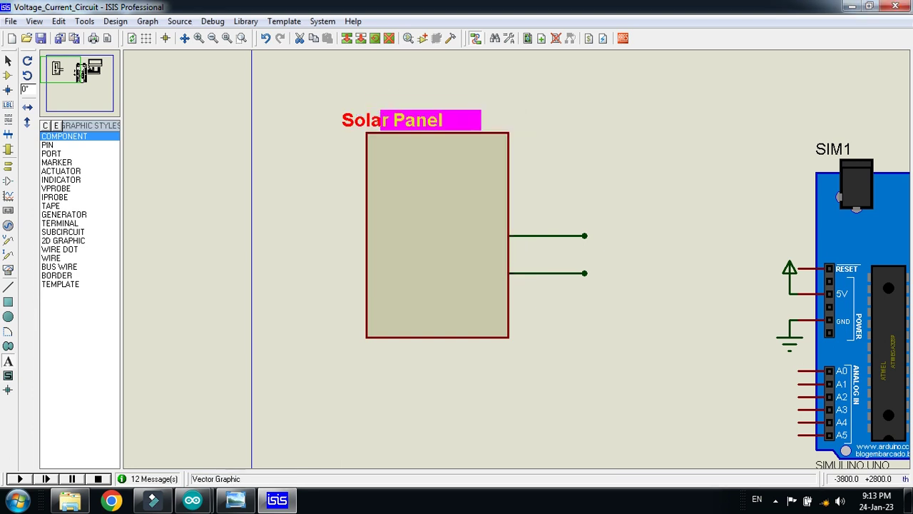
pyautogui.click(407, 117)
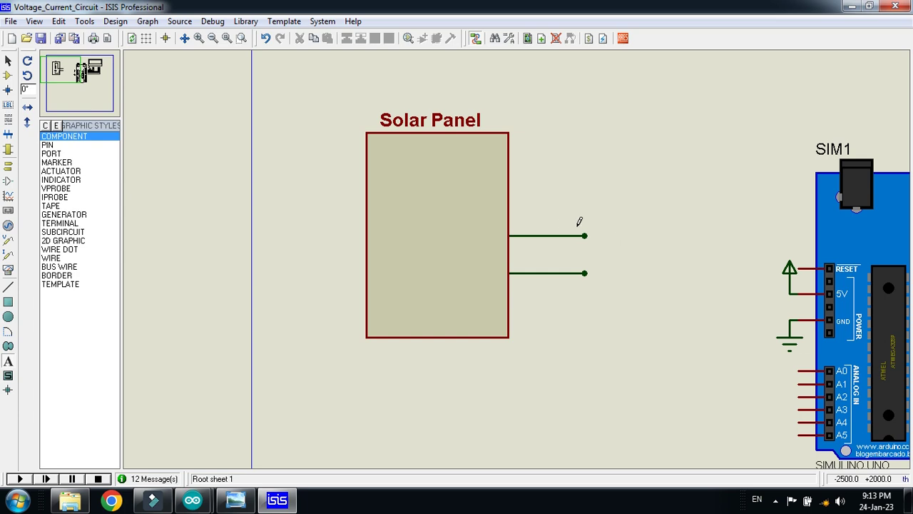
# - Place an ACS712ELCTR-05B-T current sensor between the Solar Panel block and the Arduino, near the top of the sheet
pyautogui.scroll(-1, 579, 221)
pyautogui.click(84, 81)
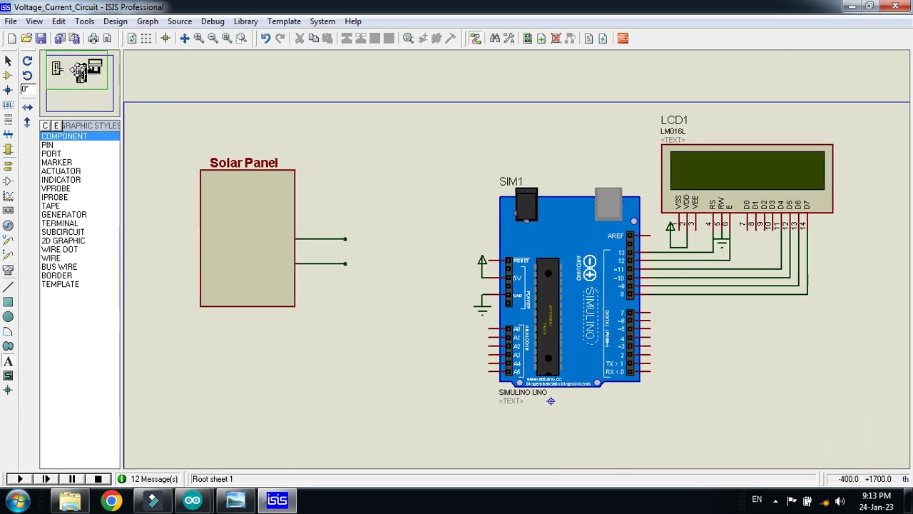
pyautogui.click(80, 72)
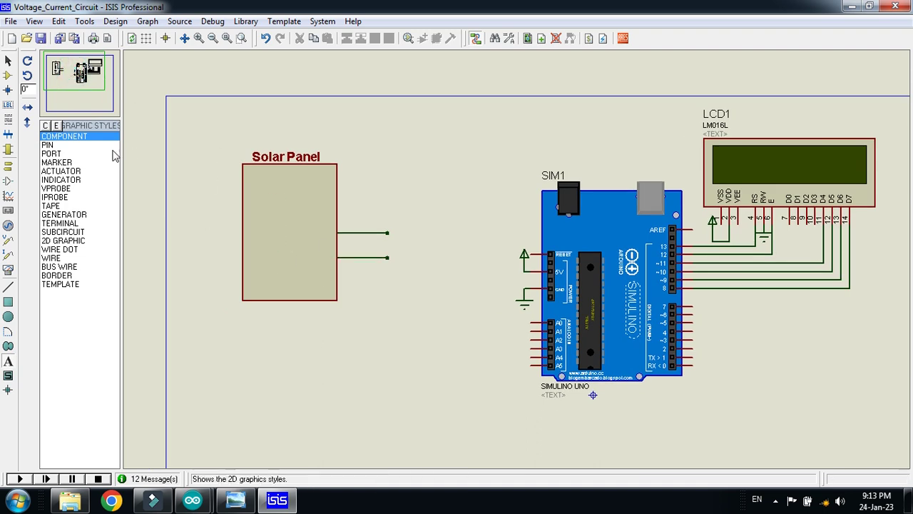
pyautogui.click(7, 75)
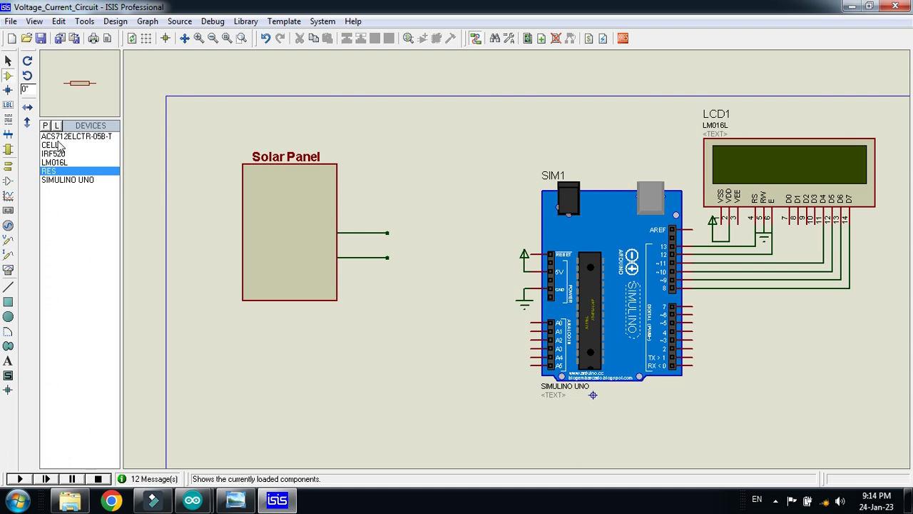
pyautogui.click(67, 136)
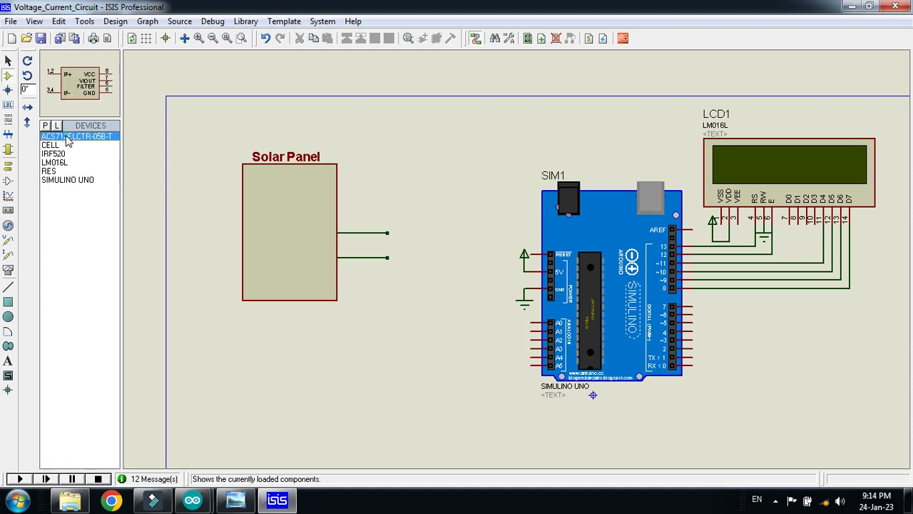
pyautogui.click(454, 159)
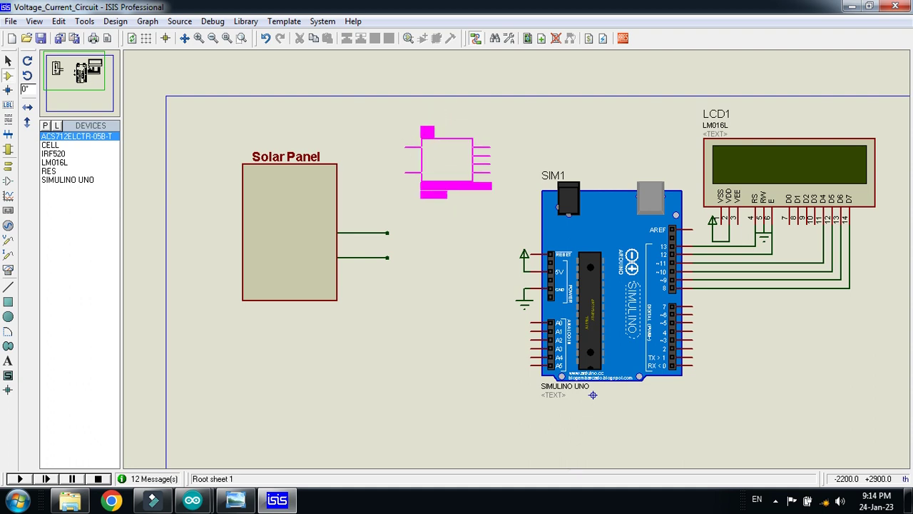
pyautogui.click(407, 147)
# - Move the whole Solar Panel block with its output wires down and slightly left
pyautogui.moveTo(209, 147); pyautogui.dragTo(405, 334)
pyautogui.moveTo(332, 214); pyautogui.dragTo(310, 236)
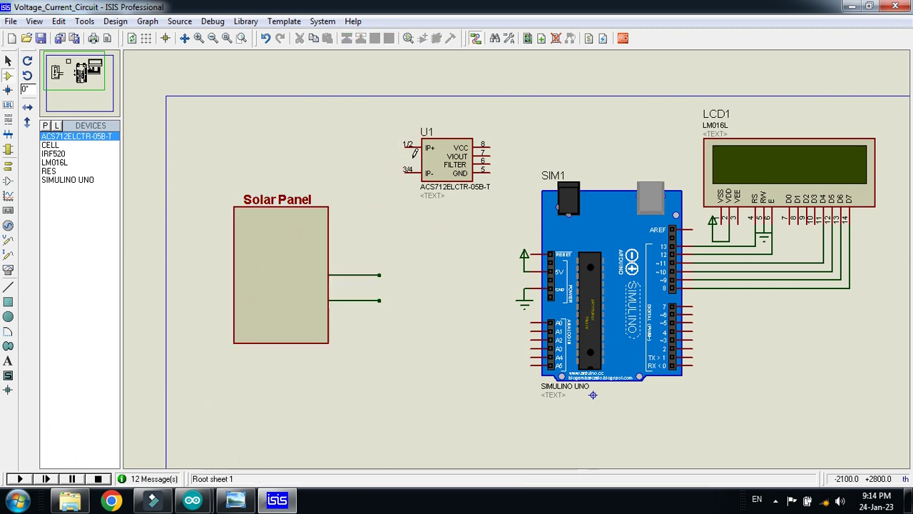
# - Place a ground terminal beside U1 and wire it to the sensor's GND pin
pyautogui.scroll(1, 393, 146)
pyautogui.scroll(1, 514, 255)
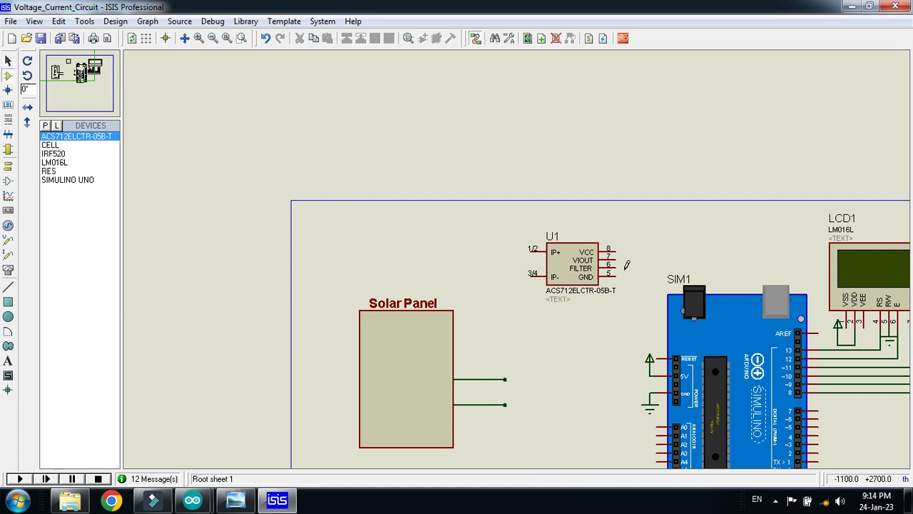
pyautogui.scroll(1, 520, 258)
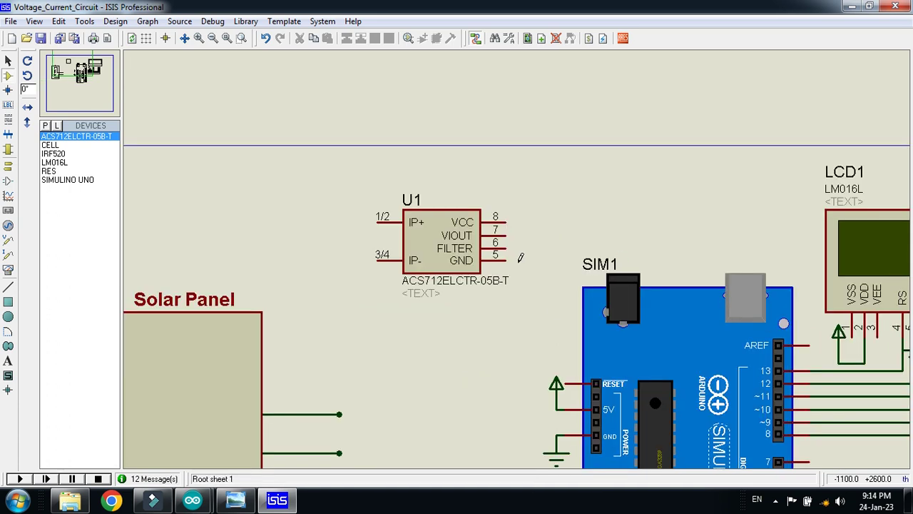
pyautogui.click(9, 166)
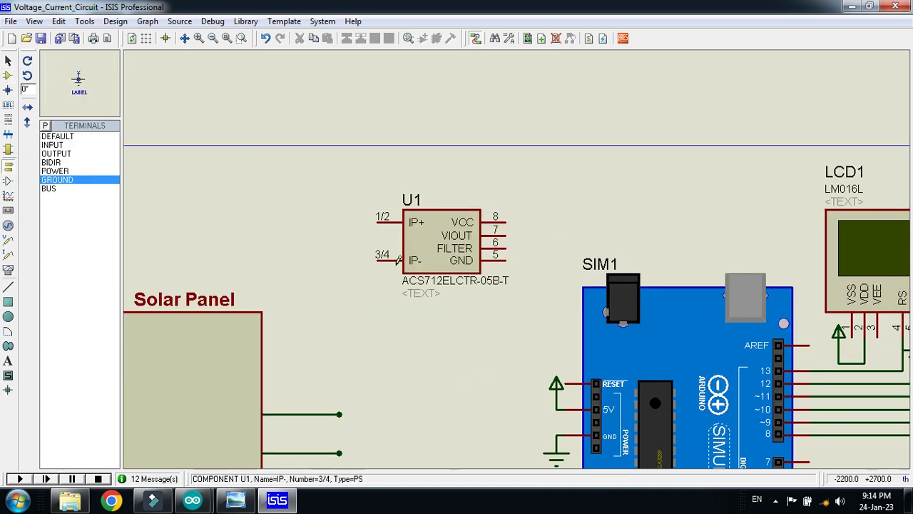
pyautogui.click(518, 284)
pyautogui.click(513, 260)
pyautogui.click(518, 305)
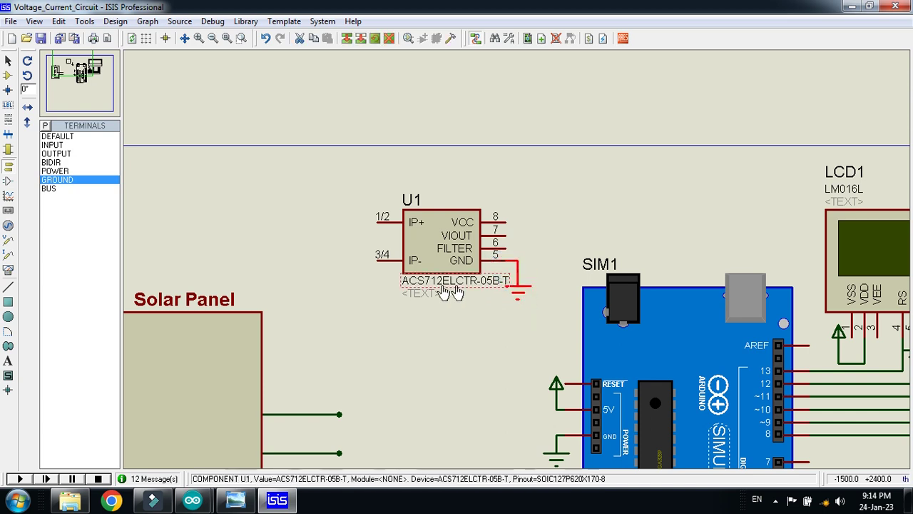
# - Place a power terminal above U1's output pins and wire it to the VCC pin
pyautogui.click(57, 172)
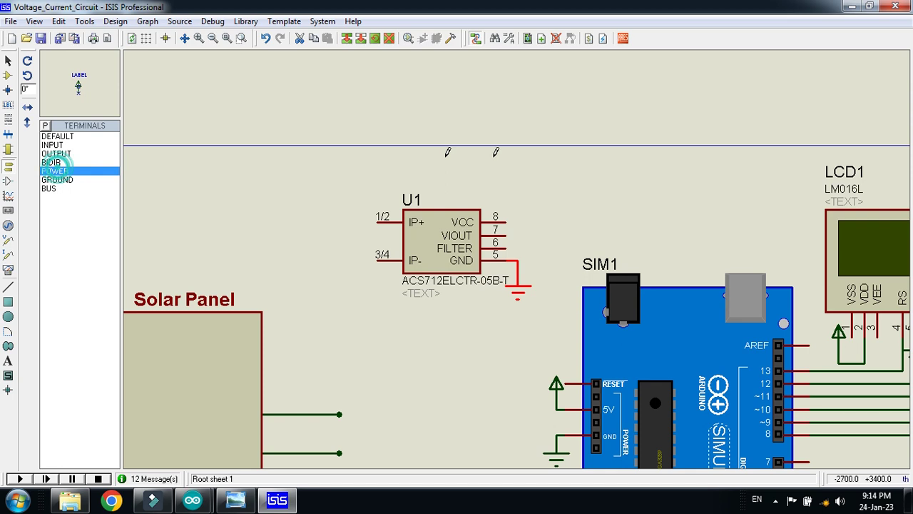
pyautogui.click(520, 203)
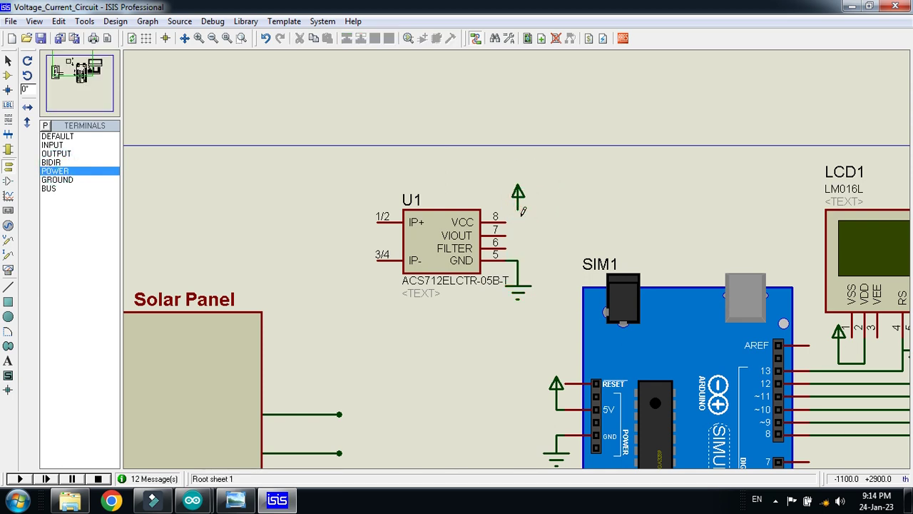
pyautogui.click(512, 222)
pyautogui.click(519, 204)
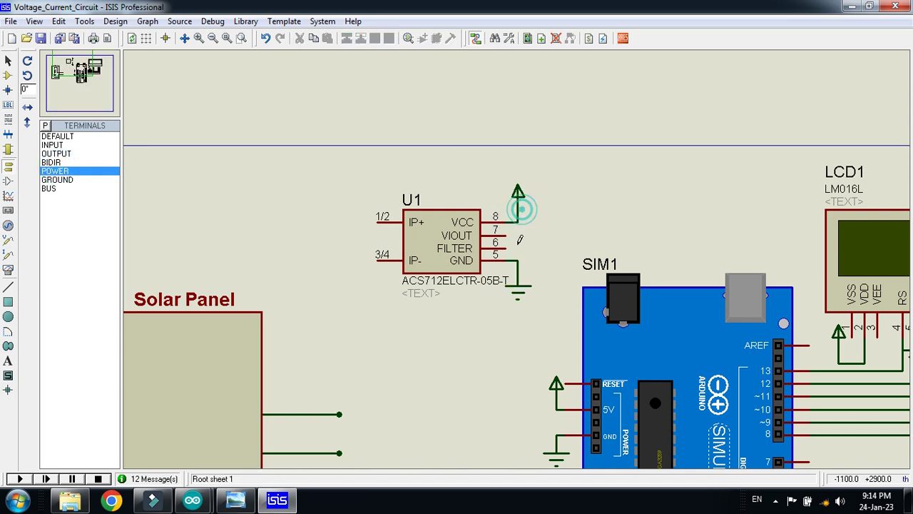
# - Wire the VIOUT pin of the current sensor U1 to analog input A0 of the Arduino
pyautogui.click(505, 231)
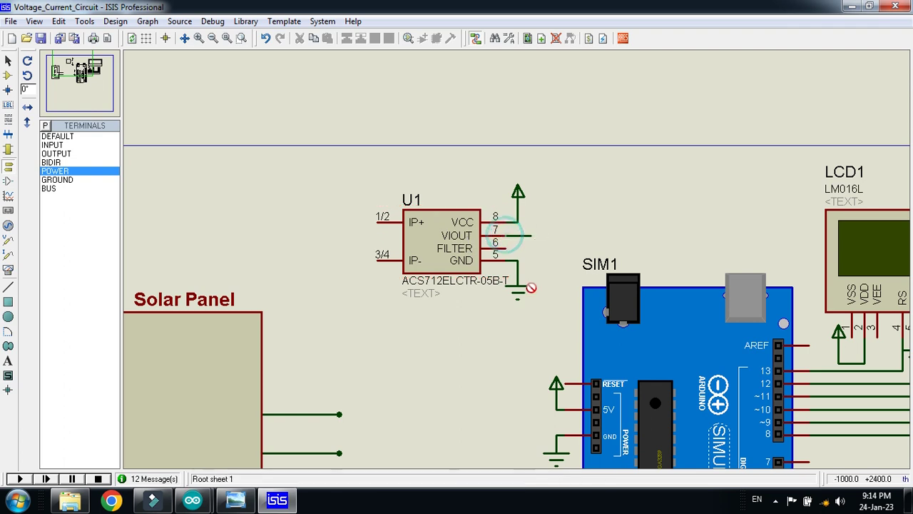
pyautogui.scroll(-1, 524, 357)
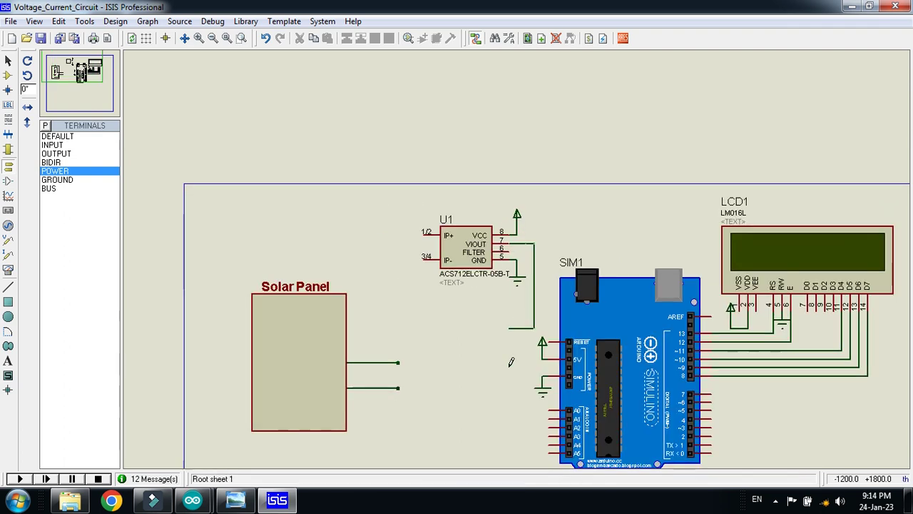
pyautogui.click(547, 410)
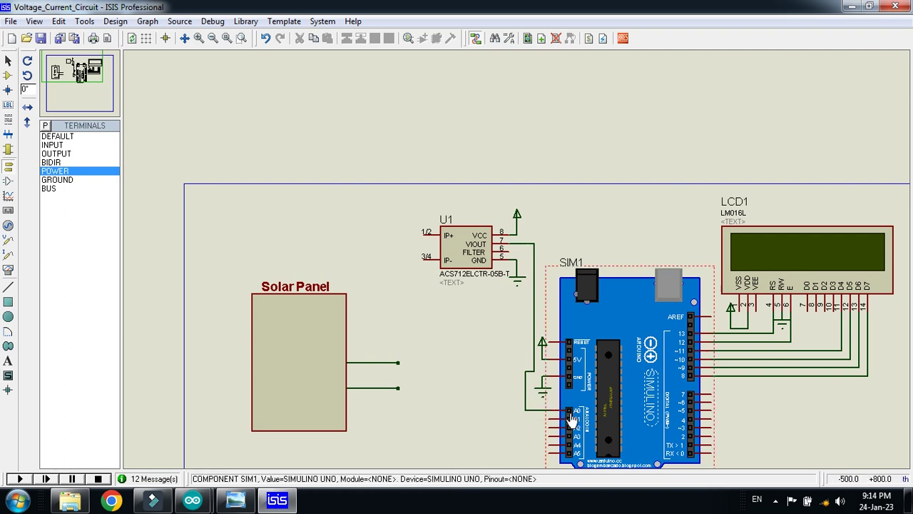
# - Wire U1's IP+ pin to the upper output wire of the Solar Panel block
pyautogui.click(425, 231)
pyautogui.click(355, 360)
pyautogui.rightClick(383, 306)
pyautogui.click(381, 309)
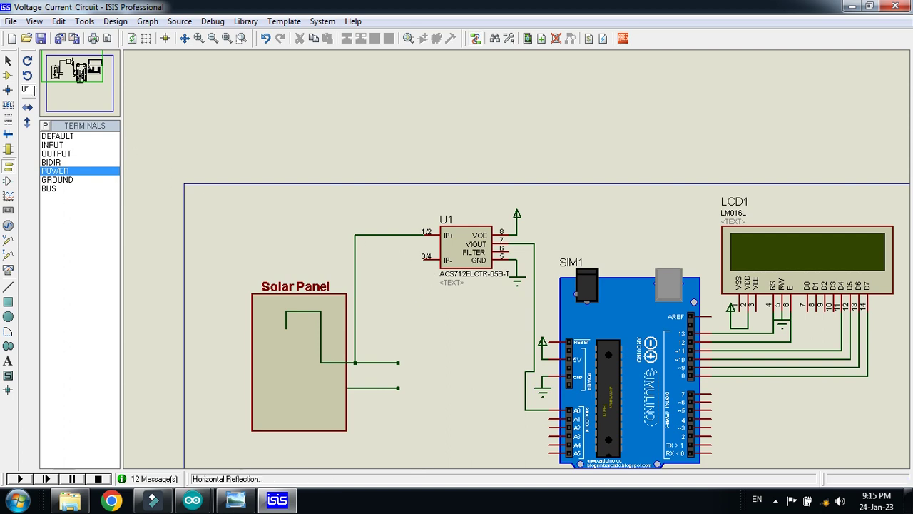
# - Place an IRF520 MOSFET below U1, between the Solar Panel and the Arduino, and X-mirror it so its gate faces the Arduino
pyautogui.click(9, 74)
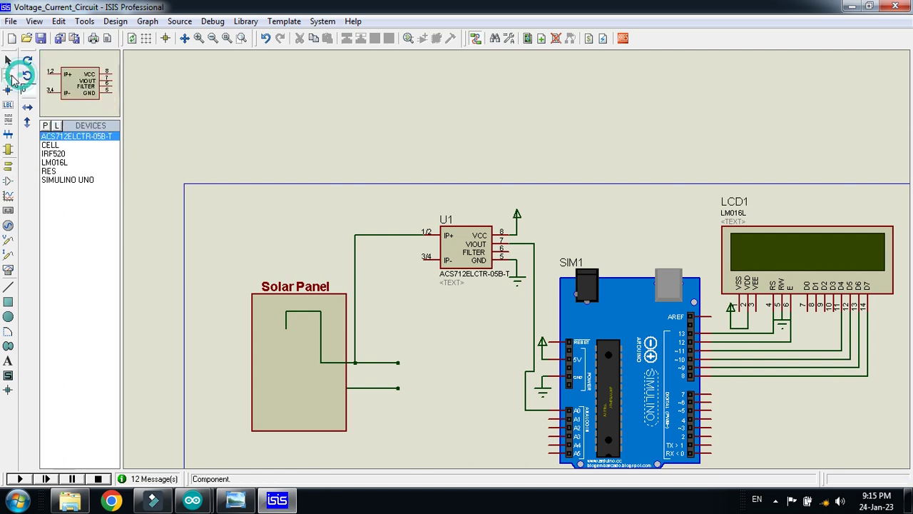
pyautogui.click(53, 153)
pyautogui.click(446, 329)
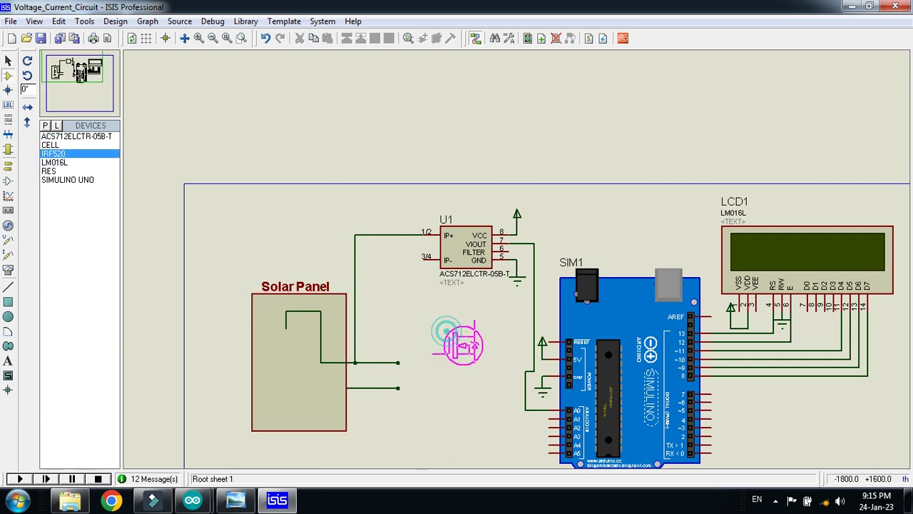
pyautogui.click(446, 329)
pyautogui.rightClick(471, 345)
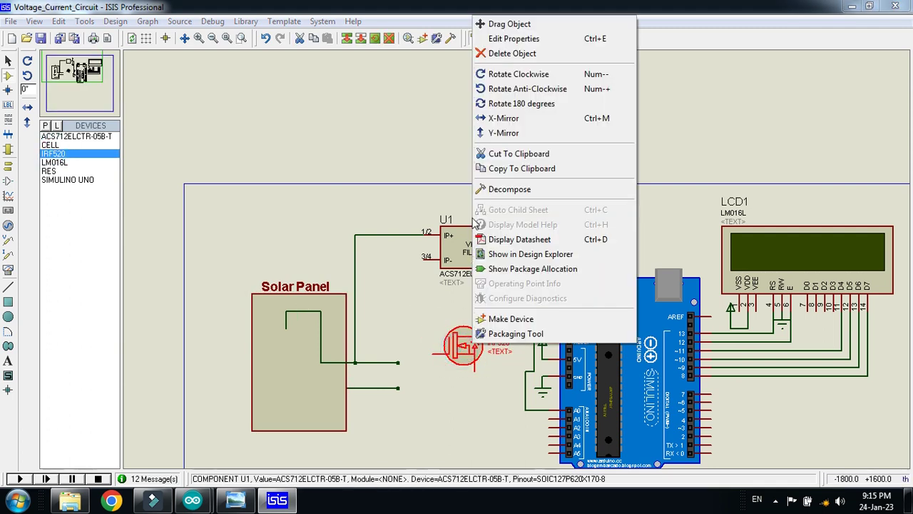
pyautogui.click(413, 165)
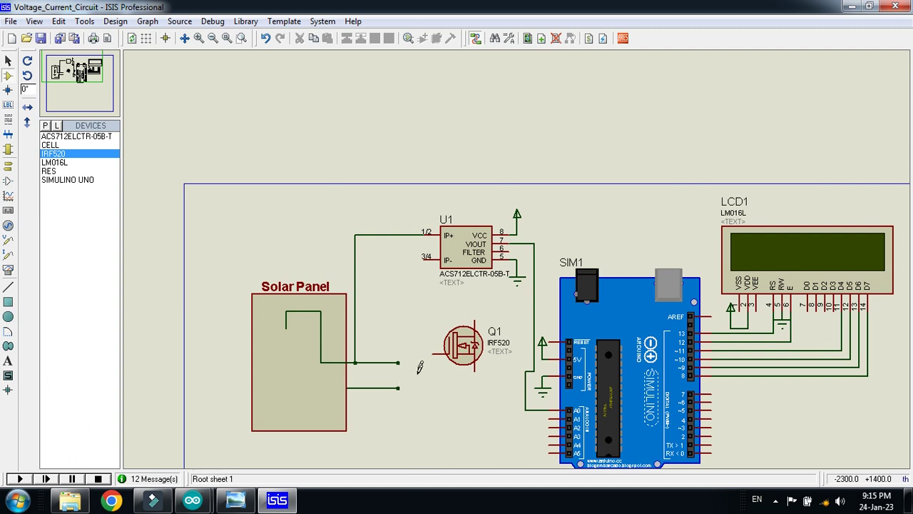
pyautogui.rightClick(476, 337)
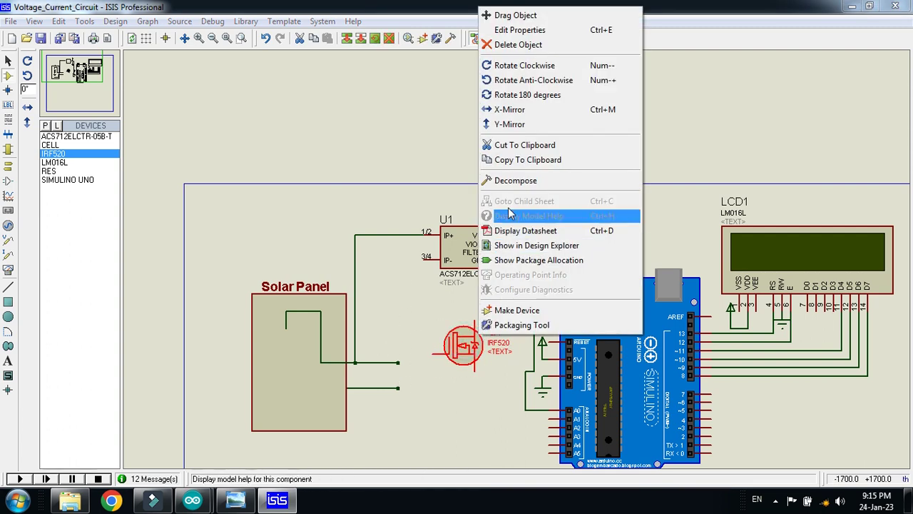
pyautogui.click(511, 110)
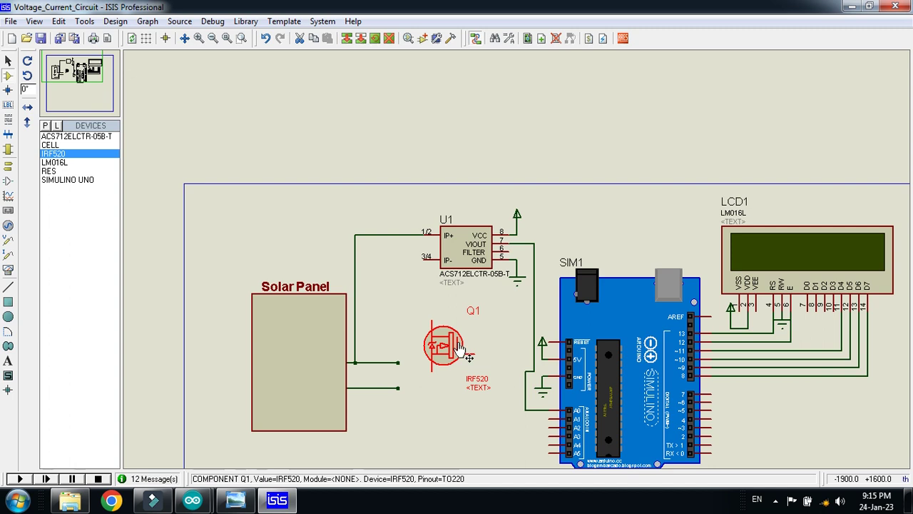
# - Wire U1's IP- pin to the MOSFET's drain and the MOSFET's source to the Solar Panel's lower output wire
pyautogui.click(422, 258)
pyautogui.click(430, 316)
pyautogui.click(428, 316)
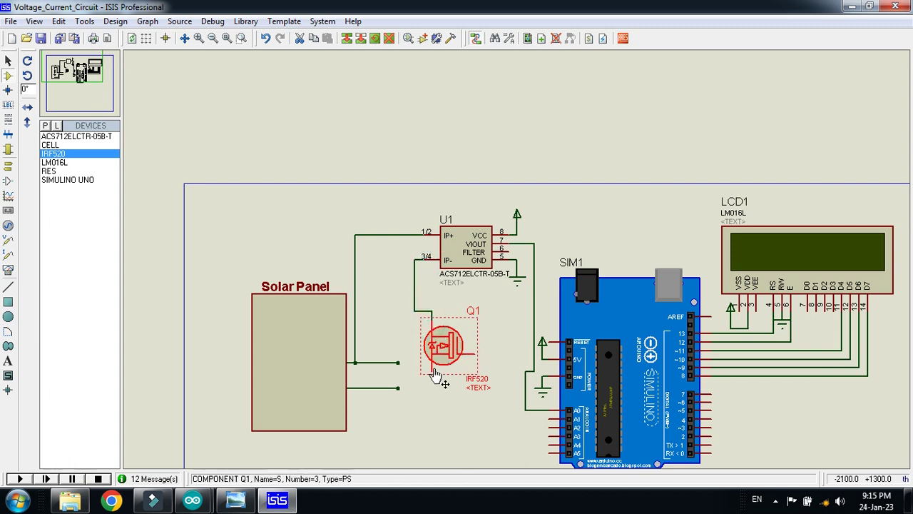
pyautogui.click(433, 390)
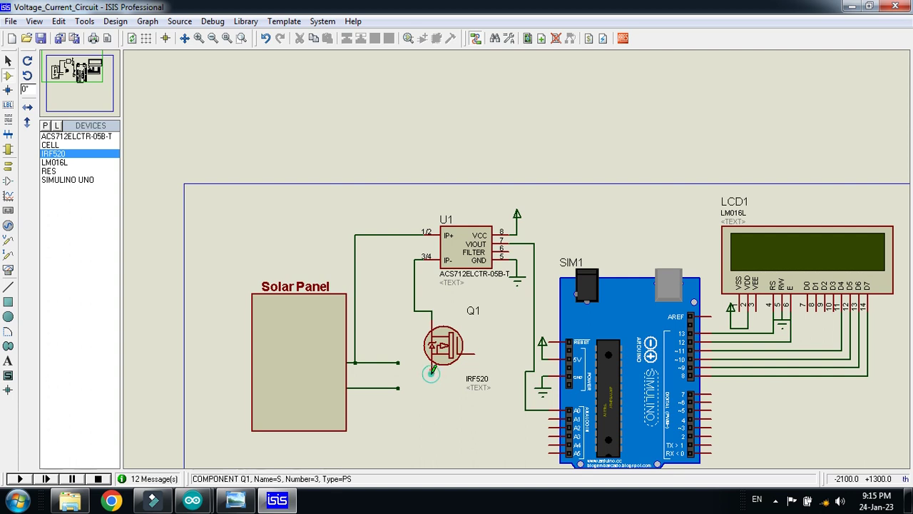
pyautogui.click(398, 387)
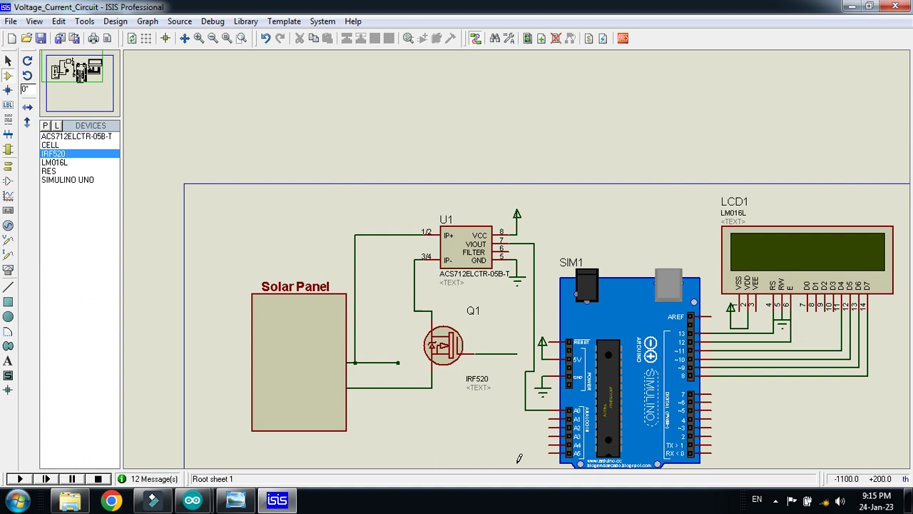
# - Wire the MOSFET's gate to digital pin 7 of the Arduino, routing the wire underneath the board
pyautogui.scroll(-3, 557, 427)
pyautogui.click(765, 378)
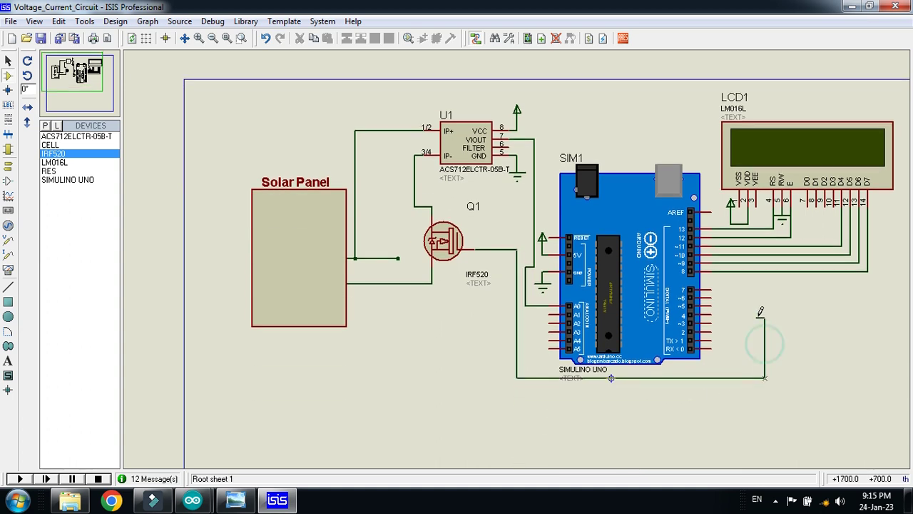
pyautogui.click(712, 288)
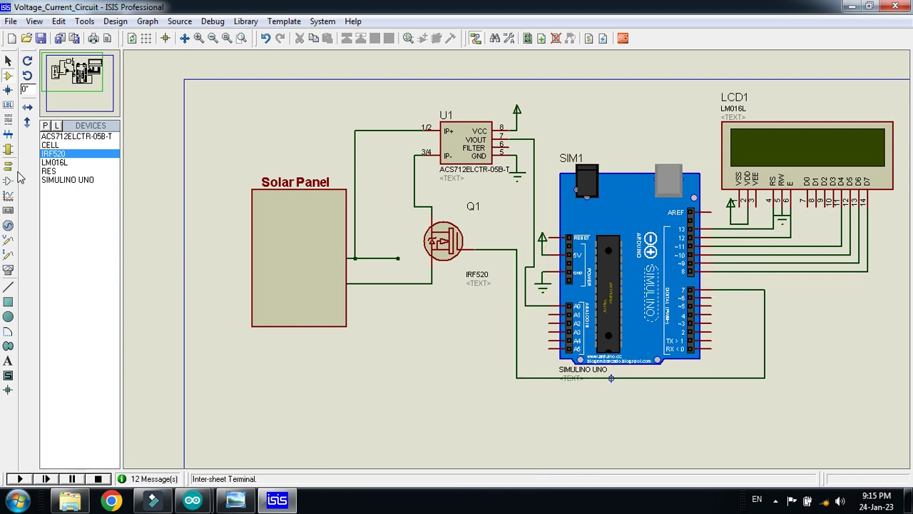
# - Place a RES resistor below the Solar Panel's output wires and rotate it clockwise to stand vertically
pyautogui.click(49, 171)
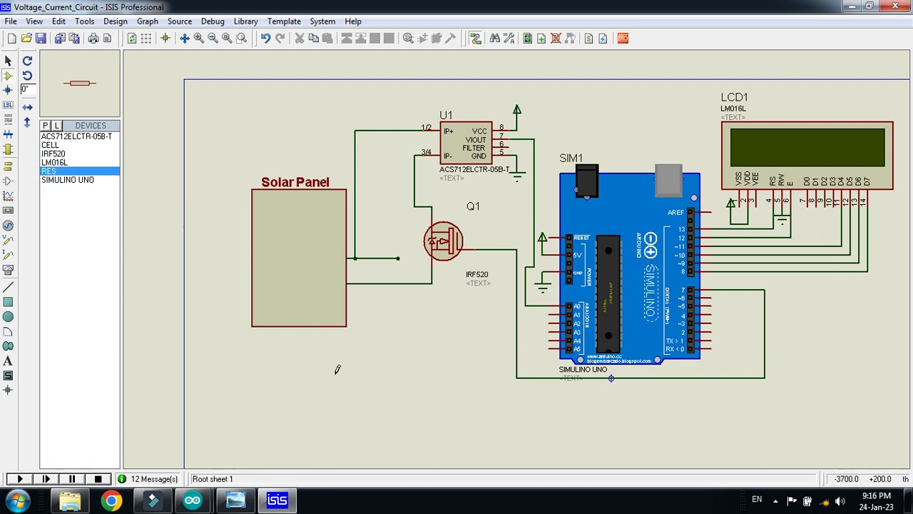
pyautogui.click(376, 354)
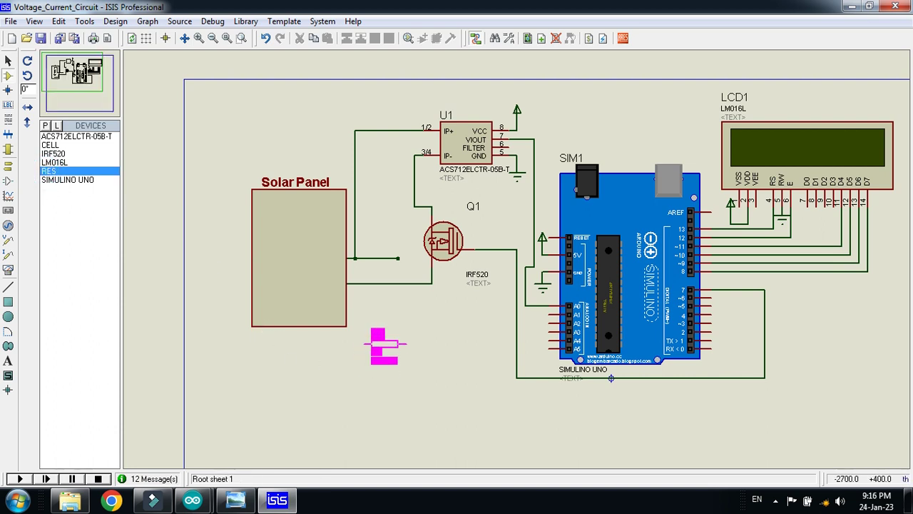
pyautogui.click(392, 343)
pyautogui.rightClick(392, 344)
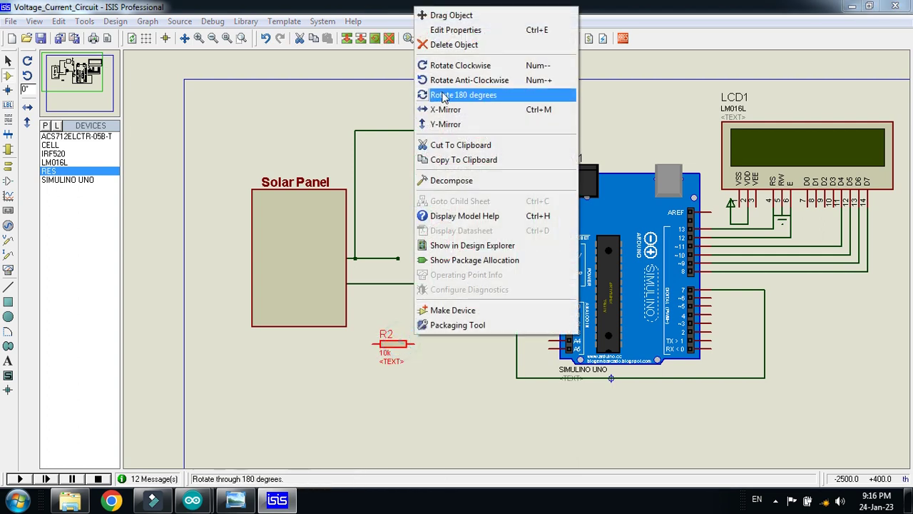
pyautogui.click(456, 65)
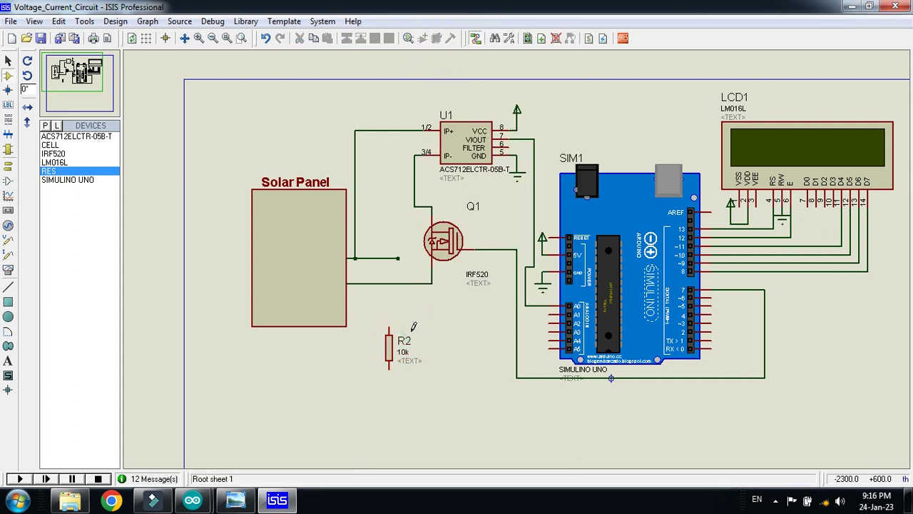
pyautogui.rightClick(383, 343)
pyautogui.click(393, 340)
pyautogui.rightClick(391, 333)
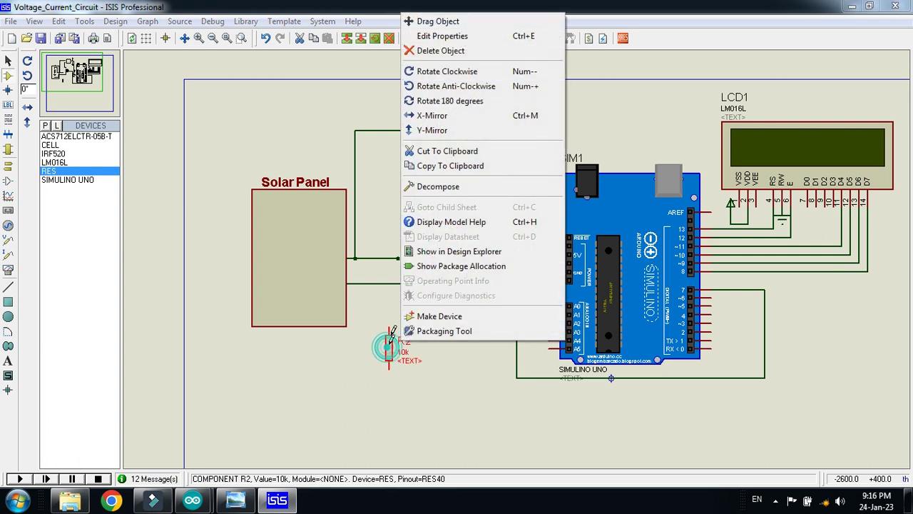
pyautogui.click(438, 21)
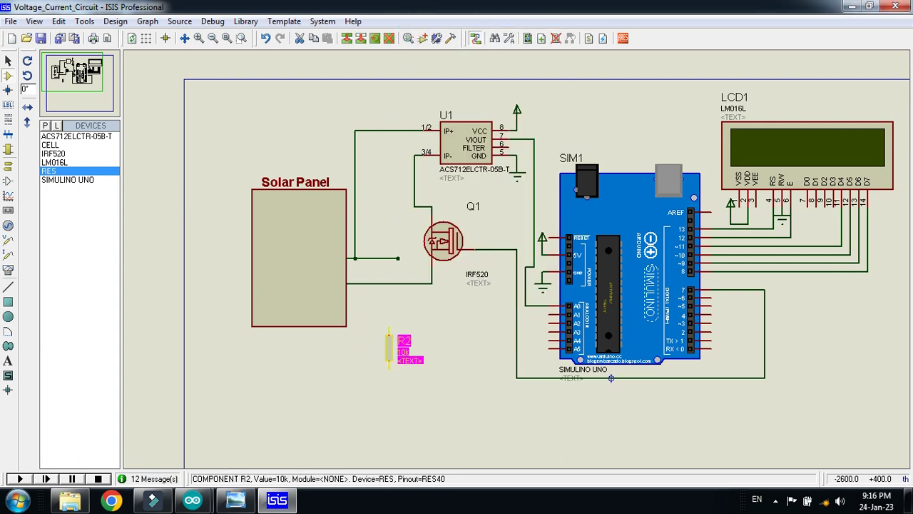
pyautogui.hotkey('ctrl', 'e')
pyautogui.click(600, 125)
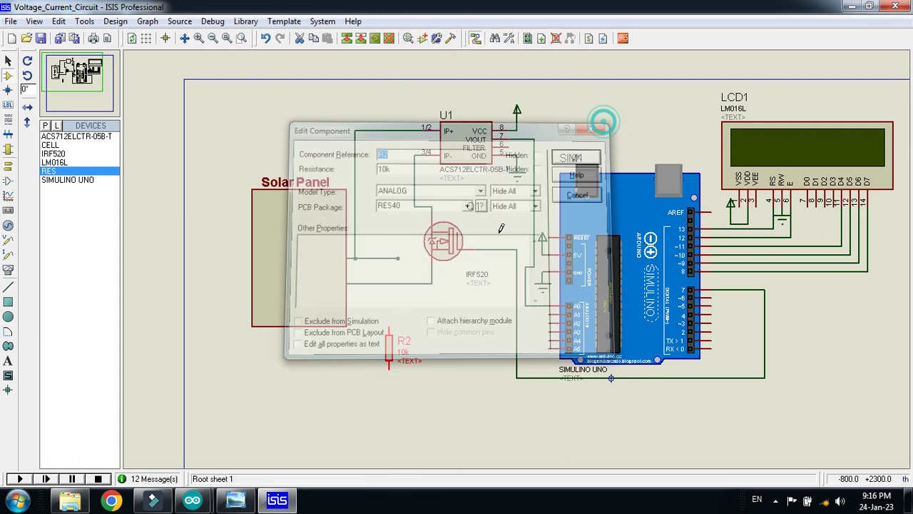
pyautogui.doubleClick(391, 351)
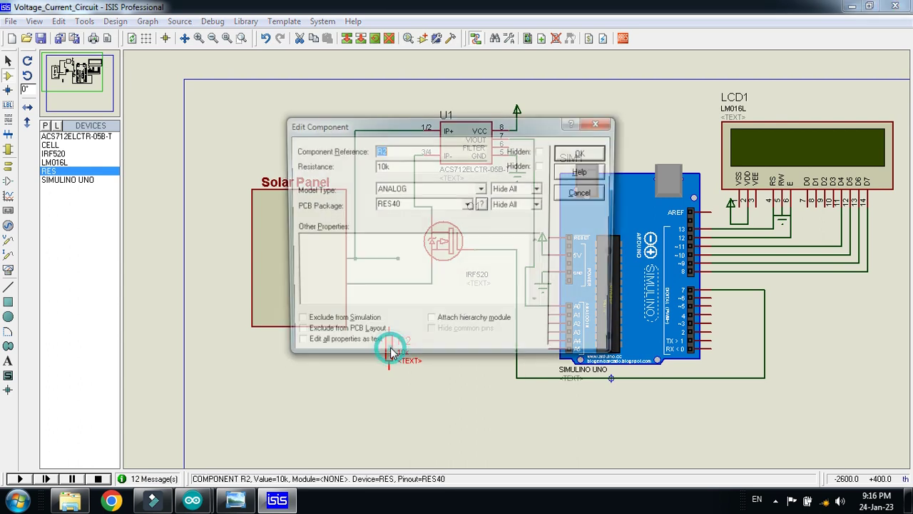
pyautogui.click(565, 151)
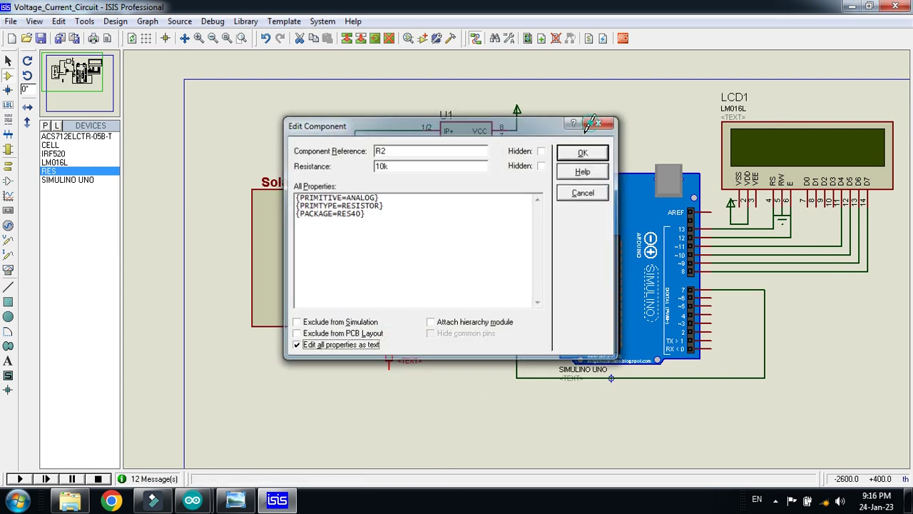